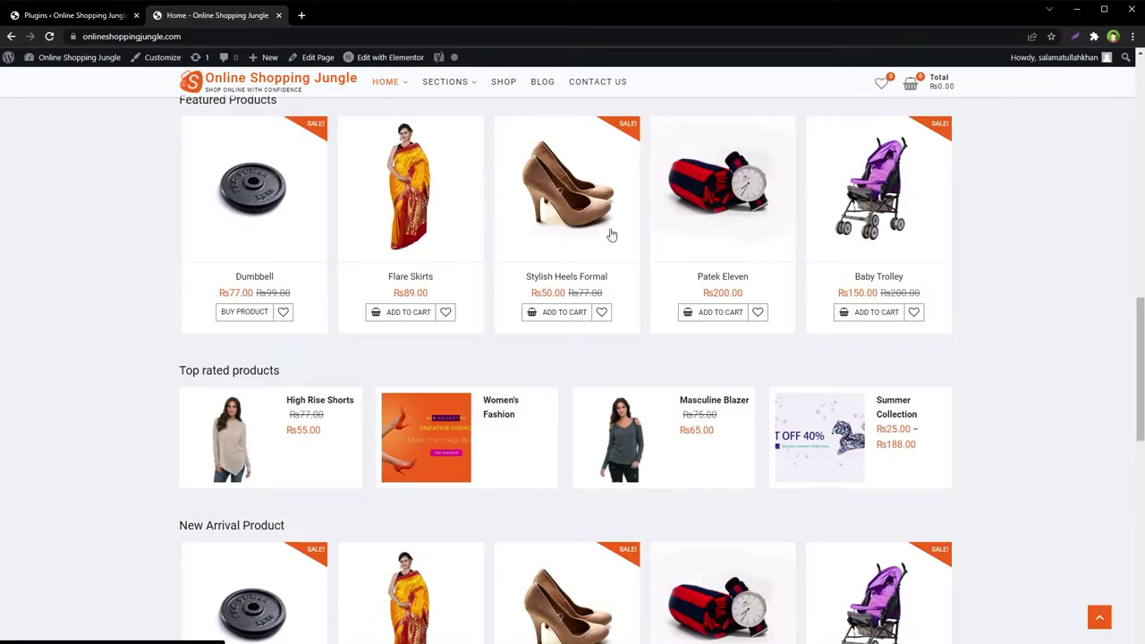
Inspect the source code of the Stylish Heels Formal image, the site logo and the Baby Trolley image to check their file formats.
right_click(588, 206)
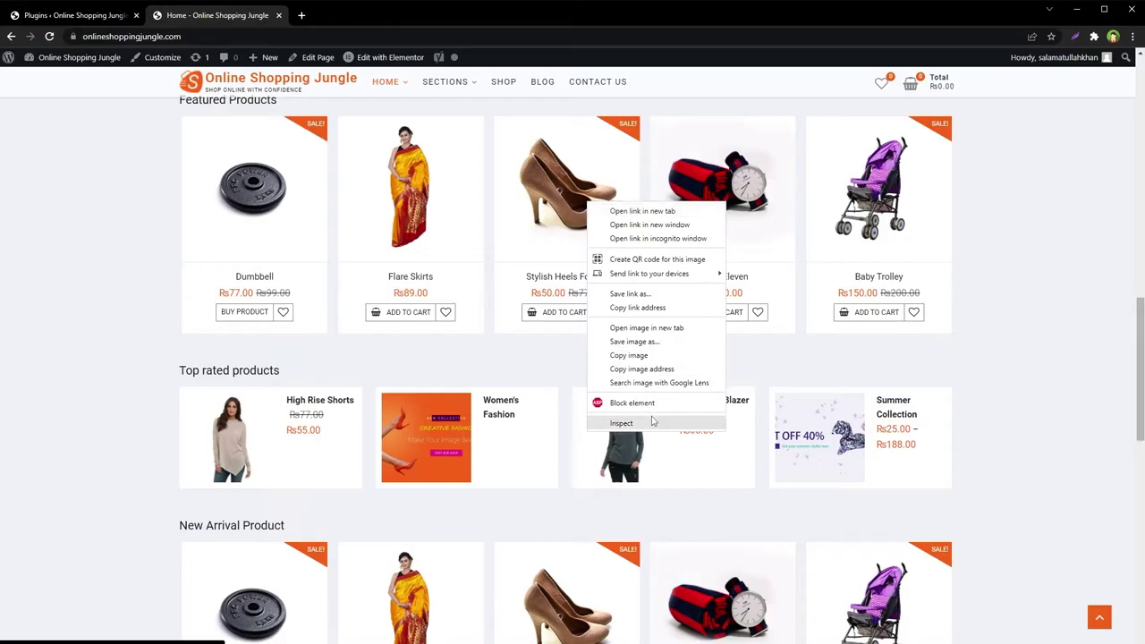
left_click(621, 423)
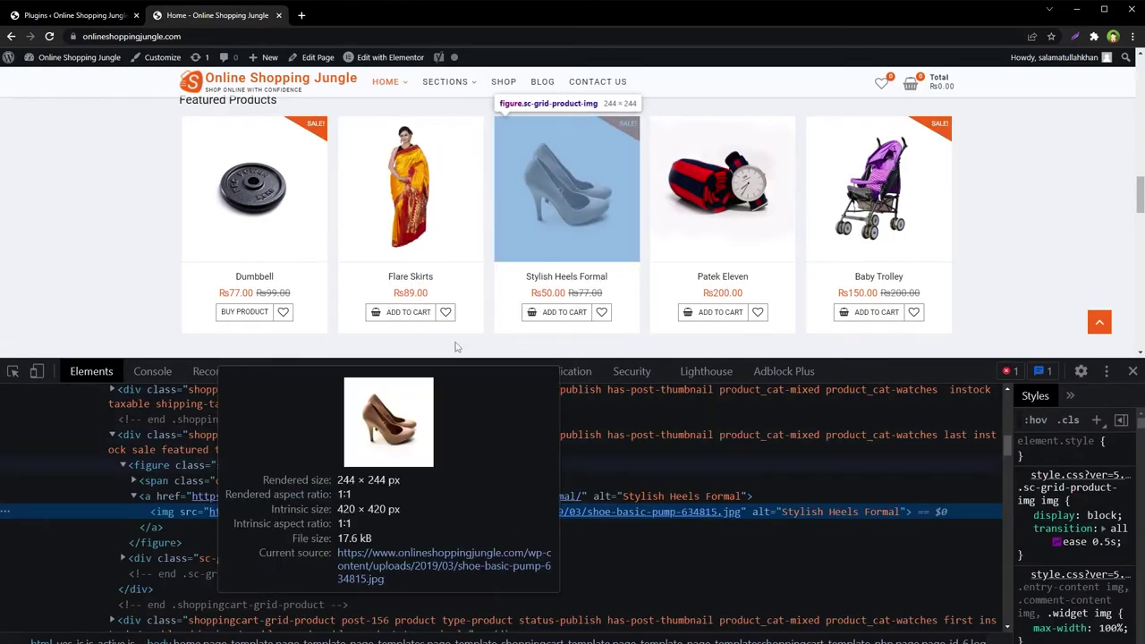
right_click(189, 83)
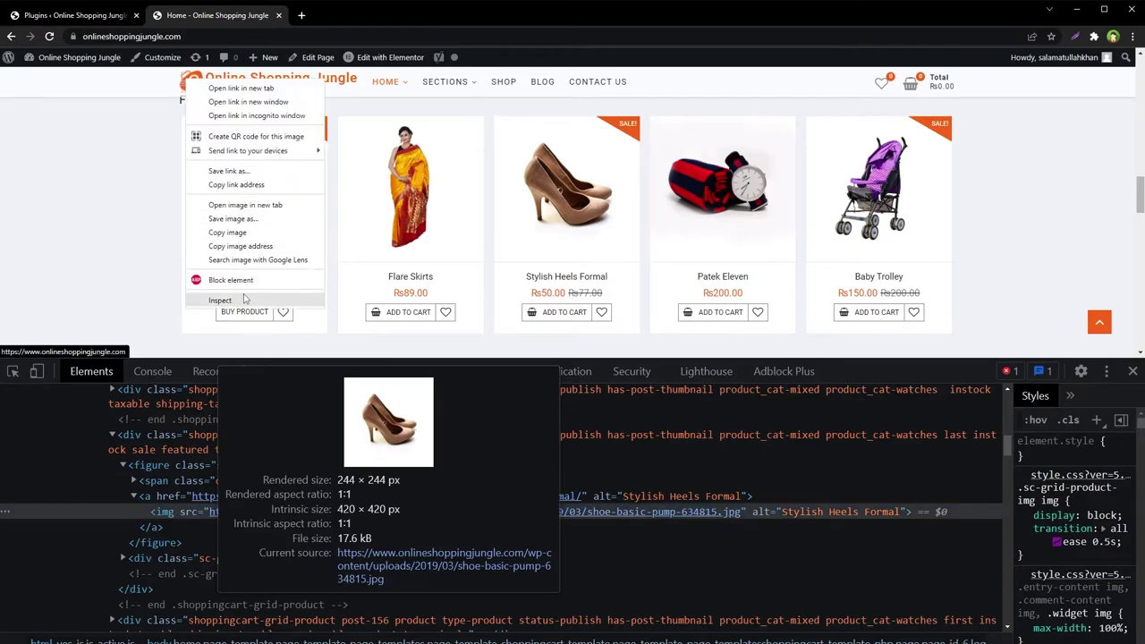
left_click(245, 301)
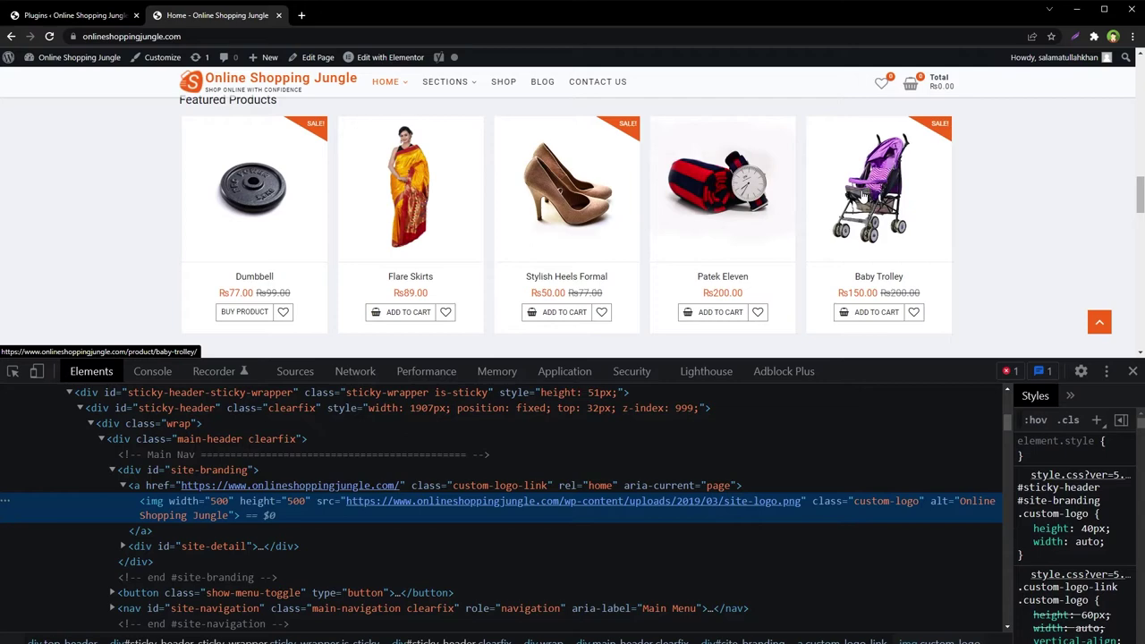
right_click(875, 184)
left_click(923, 415)
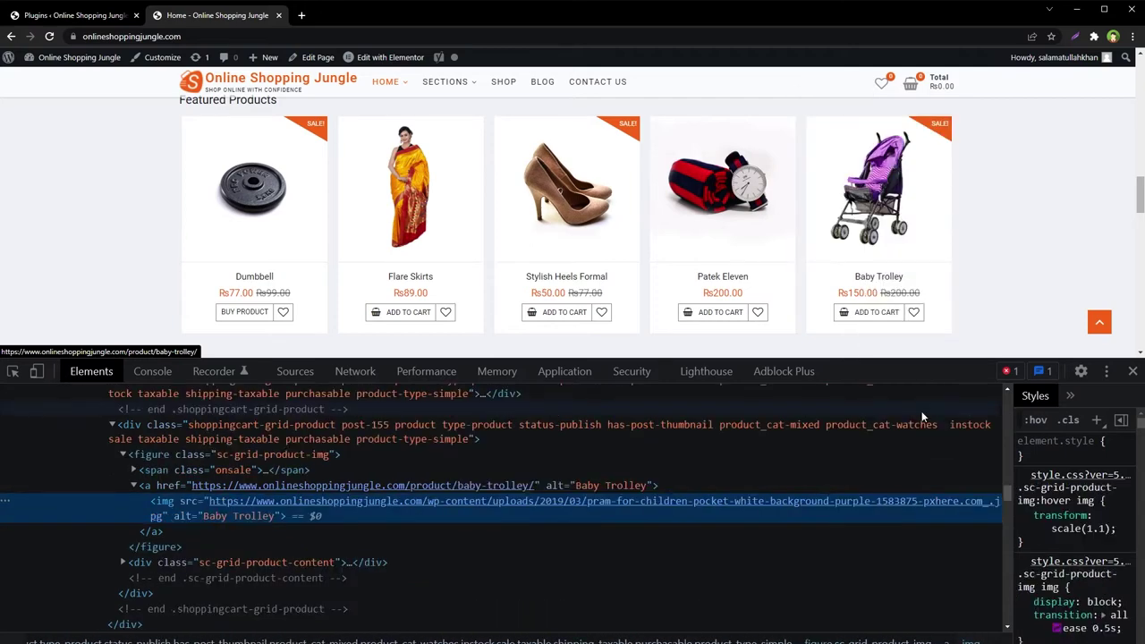
mouse_move(455, 506)
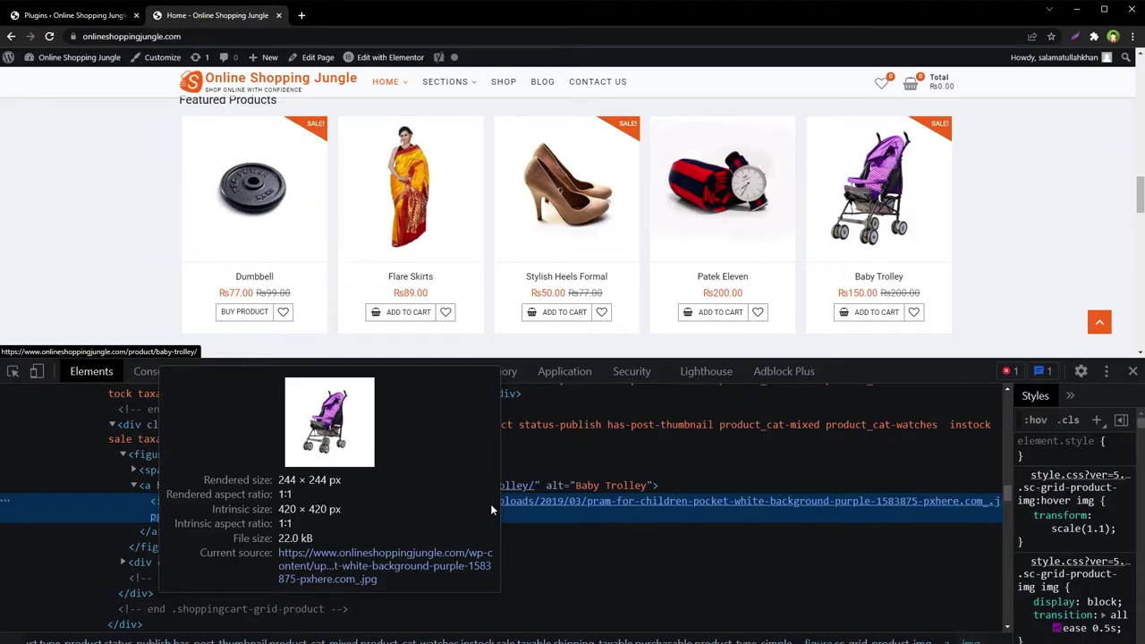
In the WordPress admin, search the new plugins for WebP Express, then install and activate it.
key("ctrl+Page_Up")
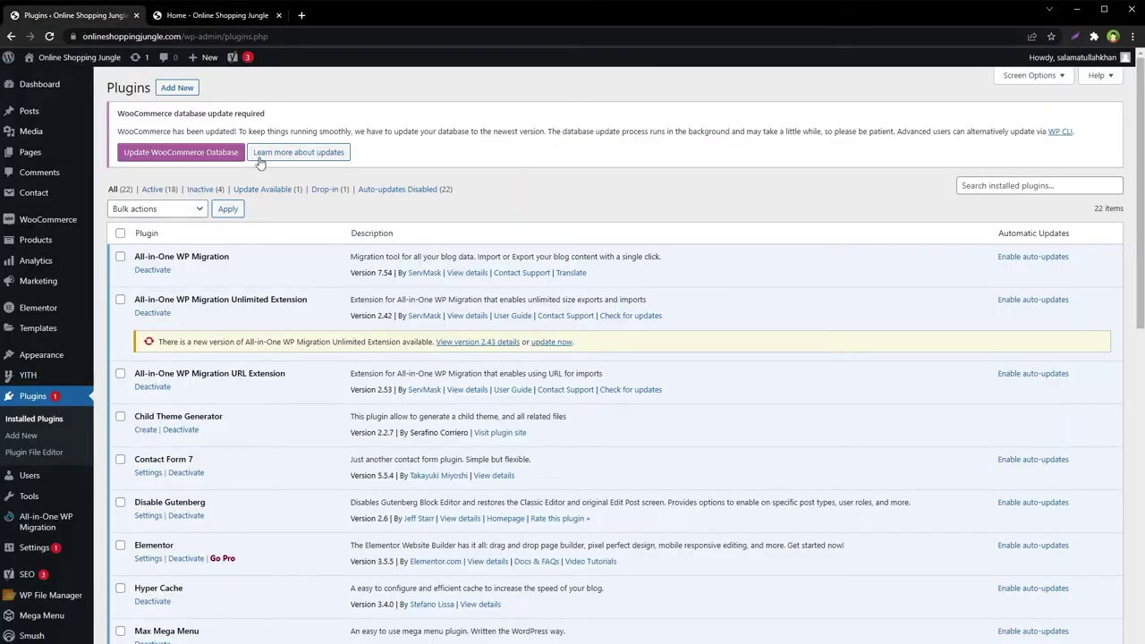
left_click(177, 88)
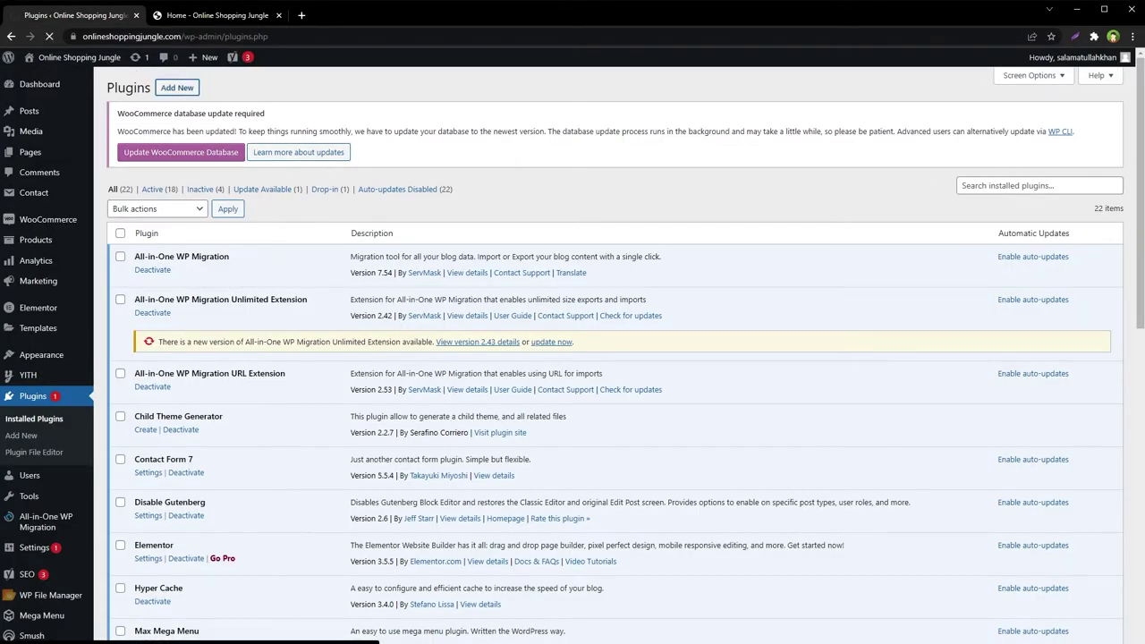
left_click(980, 121)
type("WebP Express")
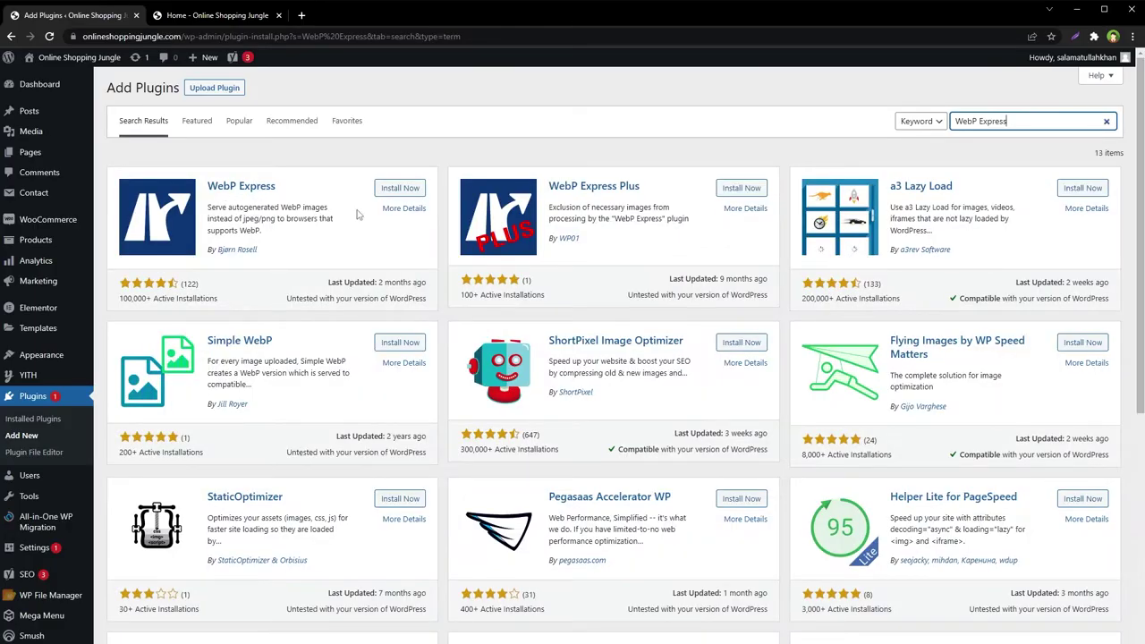
left_click(400, 188)
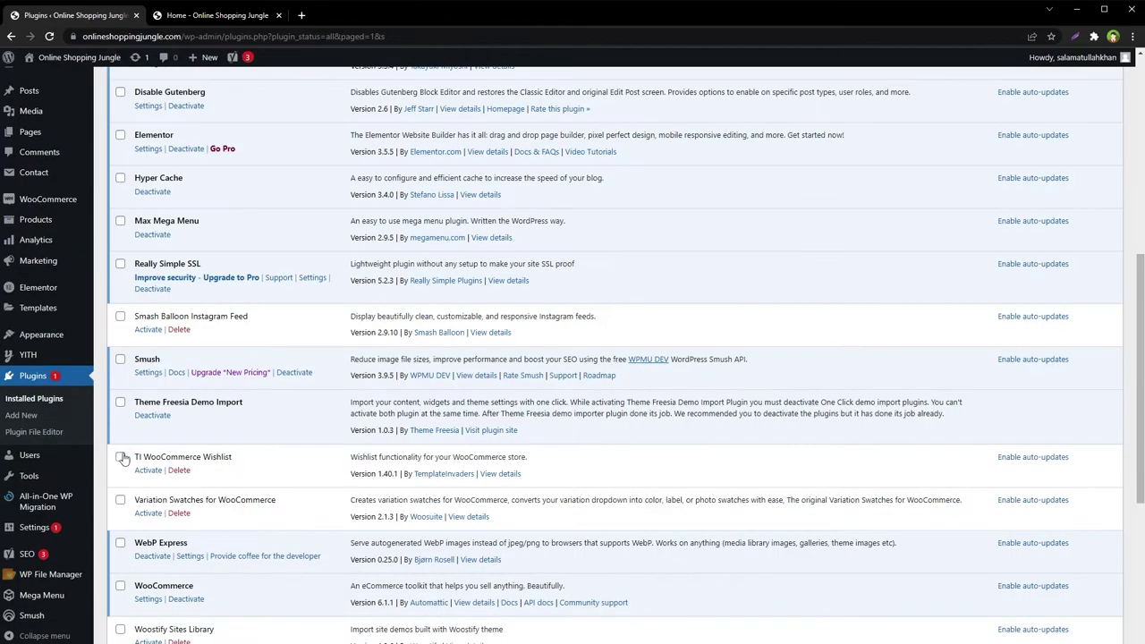
Open the WebP Express settings and read the welcome notice about the rewrite rules.
mouse_move(36, 527)
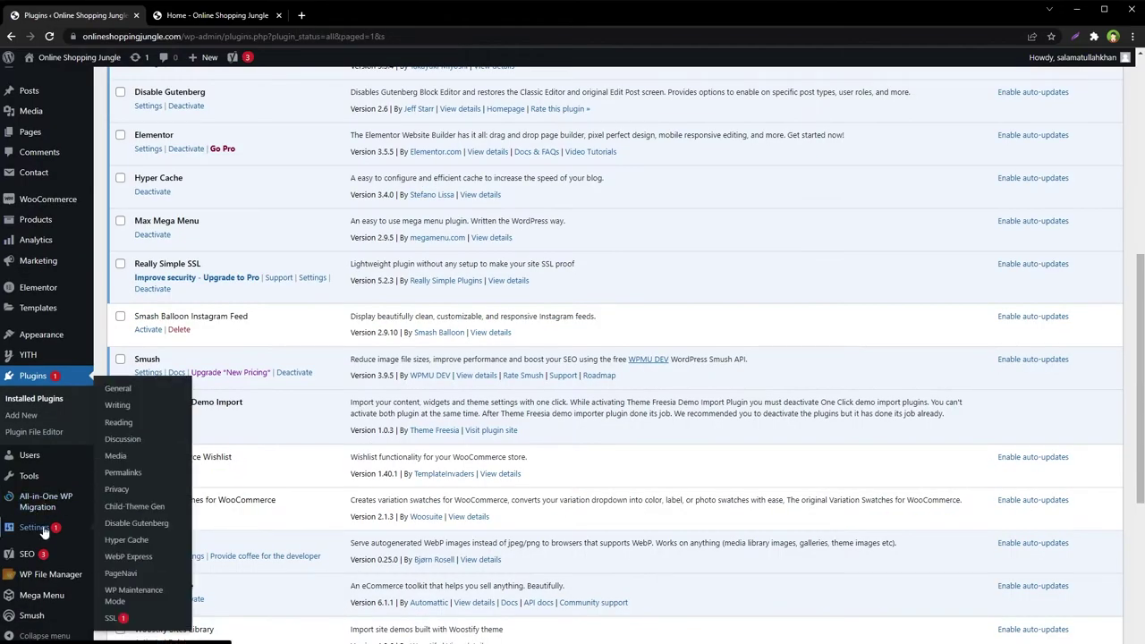
left_click(140, 558)
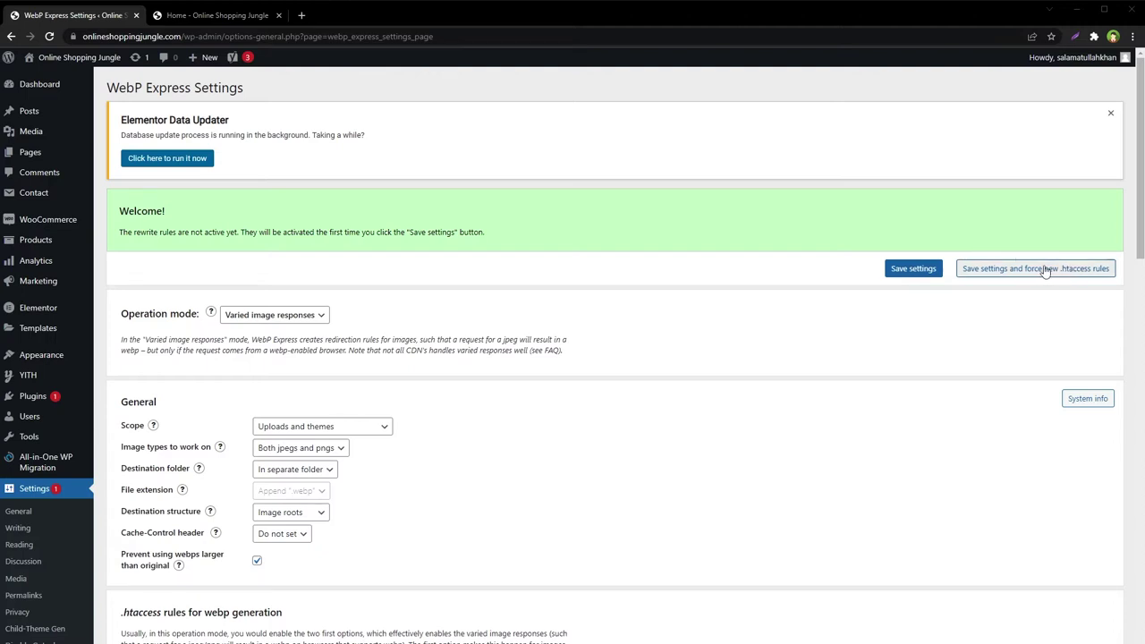
left_click_drag(122, 232, 238, 239)
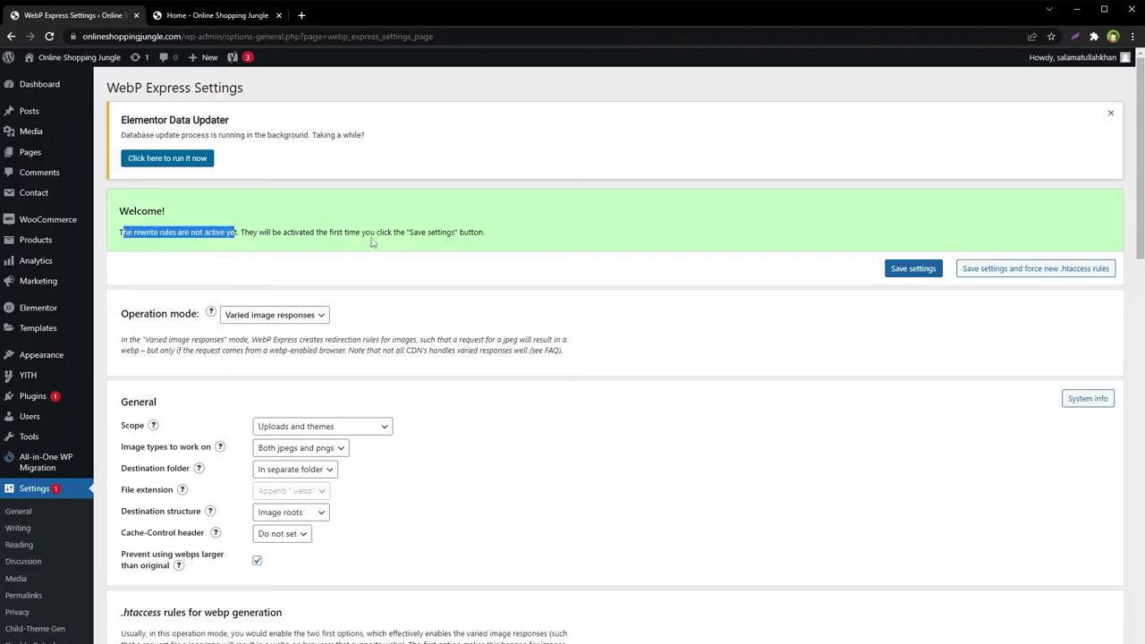
left_click(404, 235)
Set the WebP Express scope to Uploads only in the general settings.
scroll(548, 254, "down", 2)
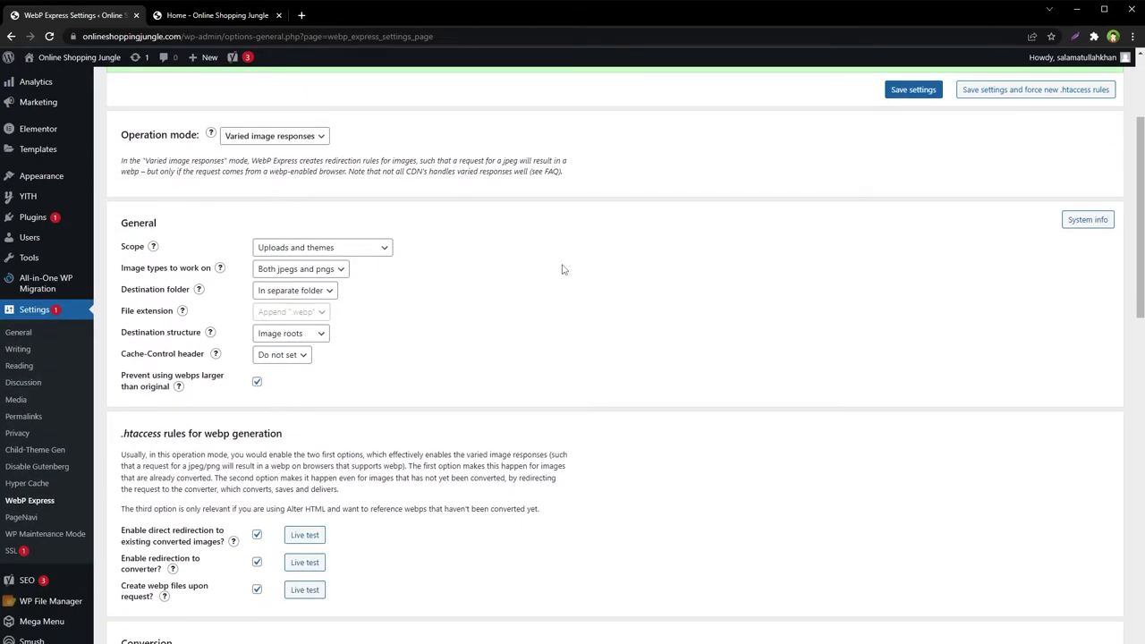
scroll(563, 269, "down", 1)
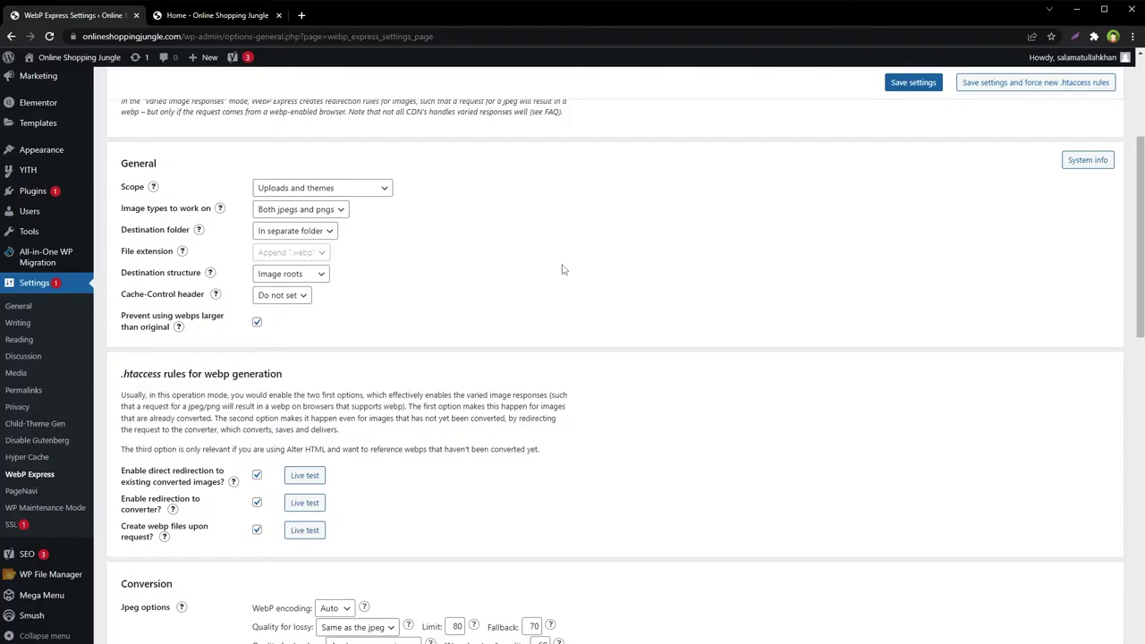
left_click(347, 193)
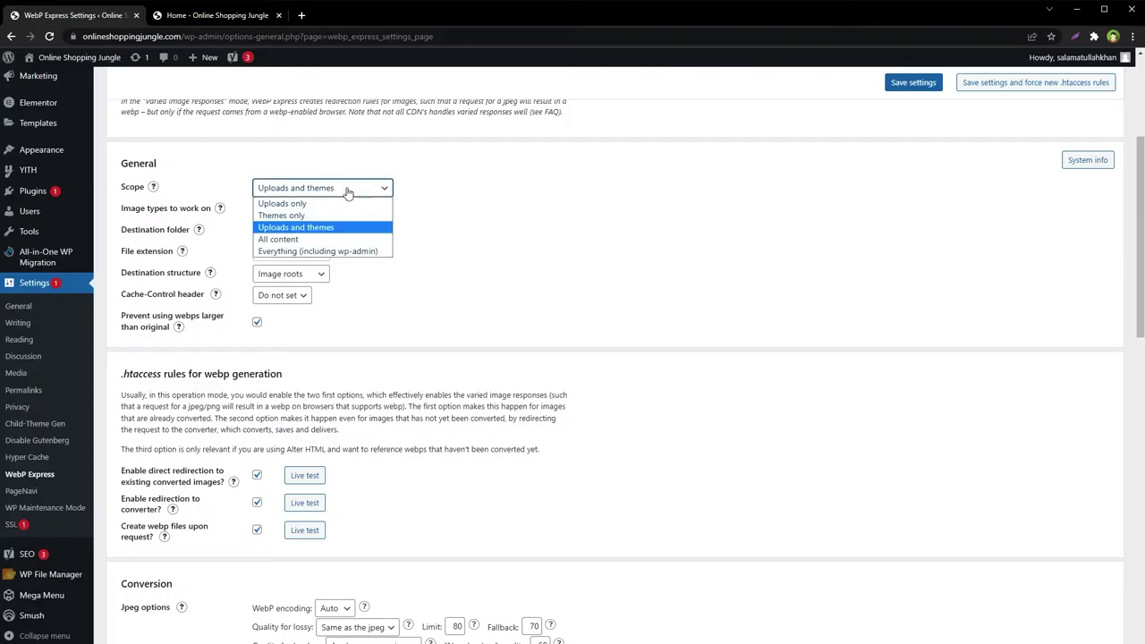
left_click(360, 205)
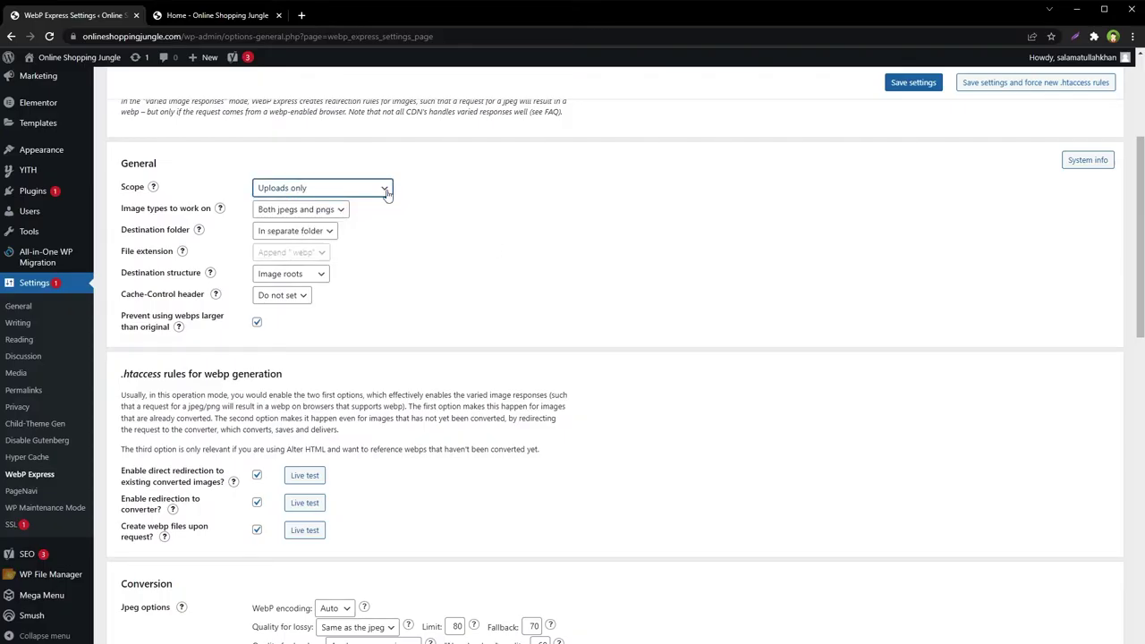
left_click(386, 192)
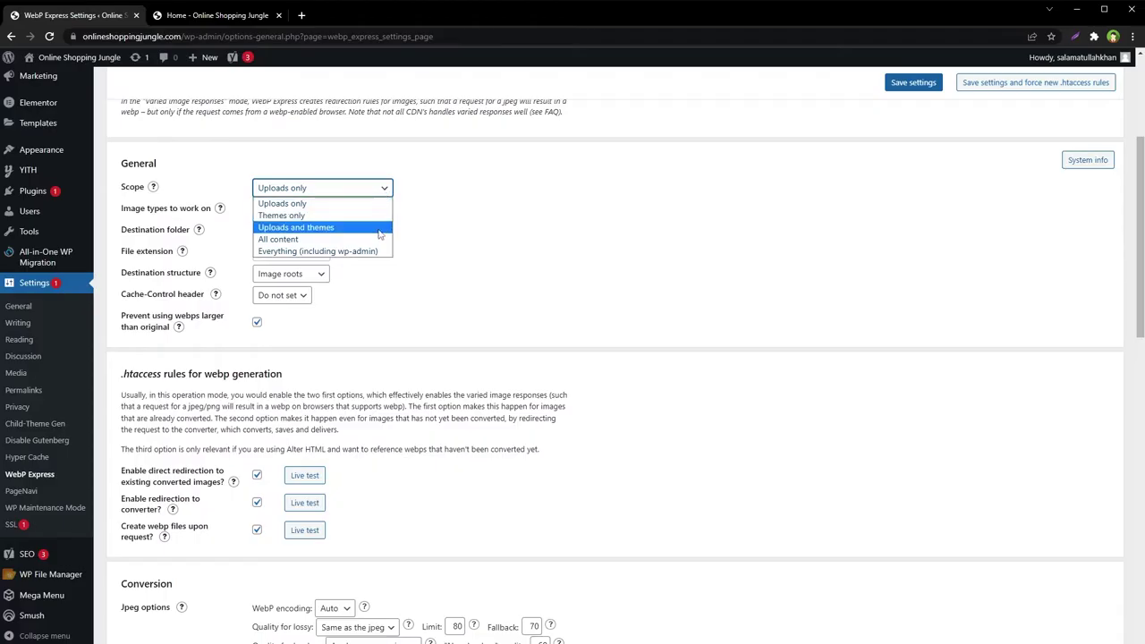
left_click(413, 235)
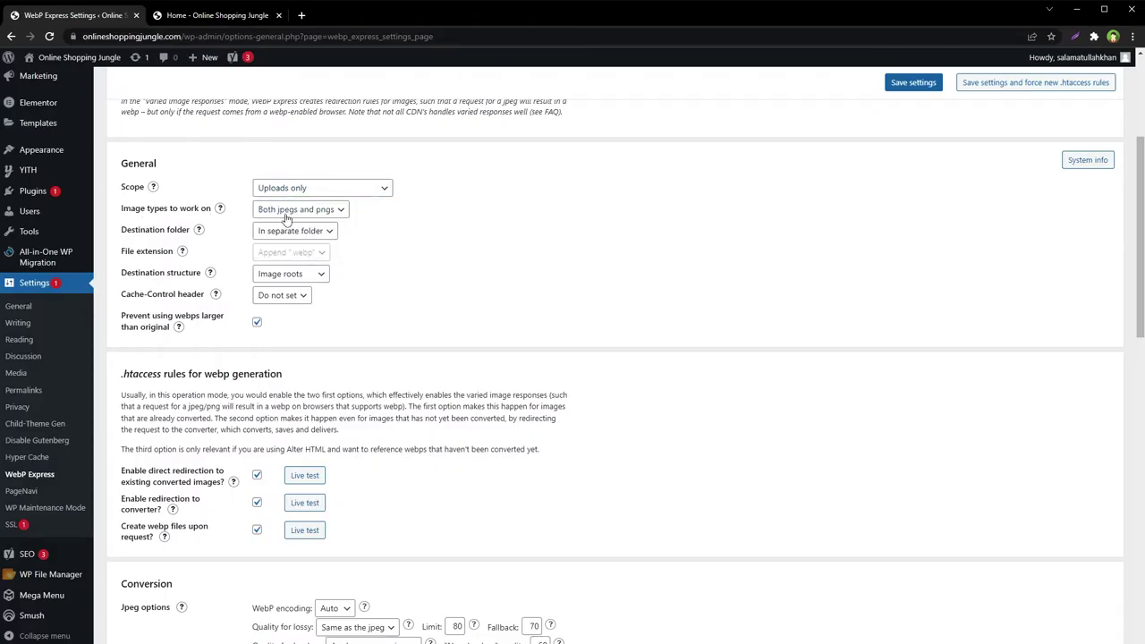
Review the available choices for image types to work on and destination structure, keeping the current selections.
left_click(338, 214)
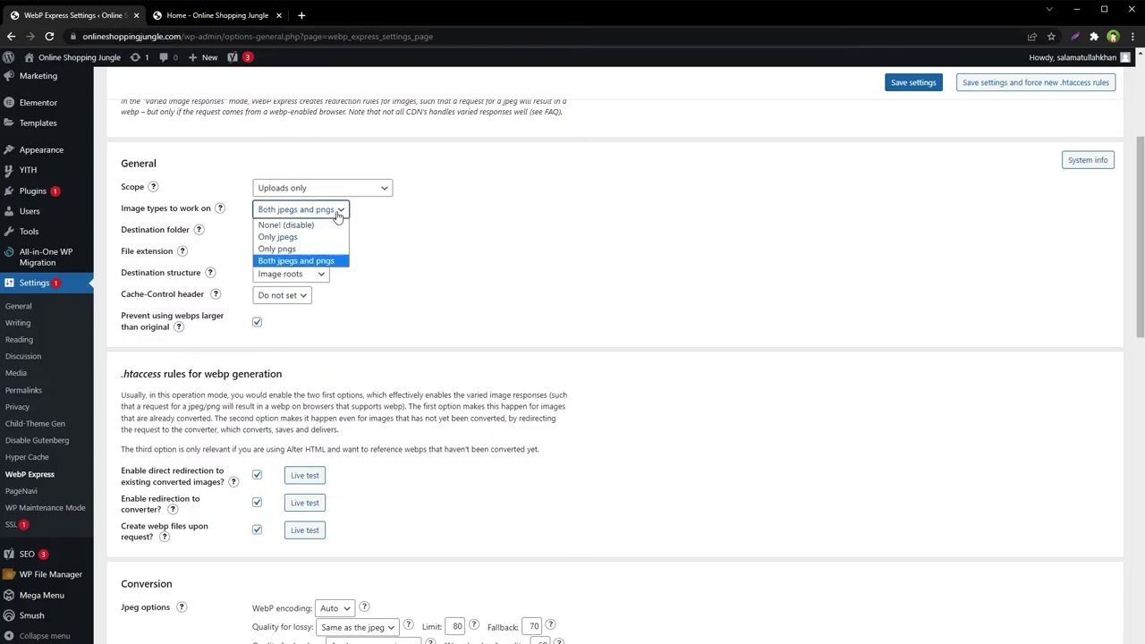
left_click(337, 213)
key("ctrl+plus")
key("ctrl+plus")
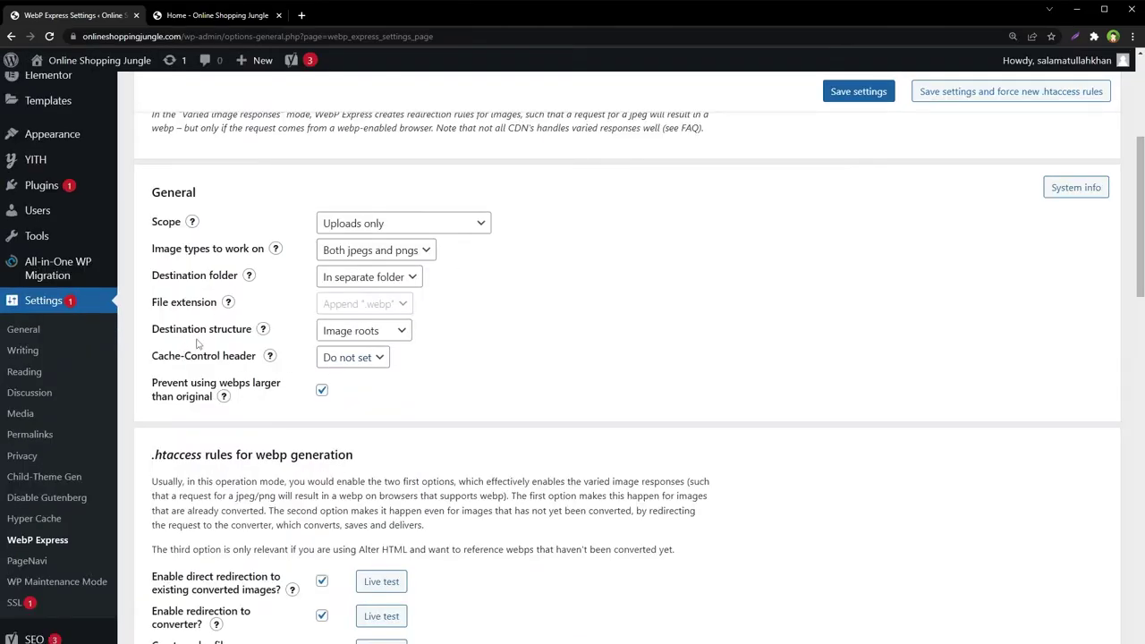
left_click(381, 331)
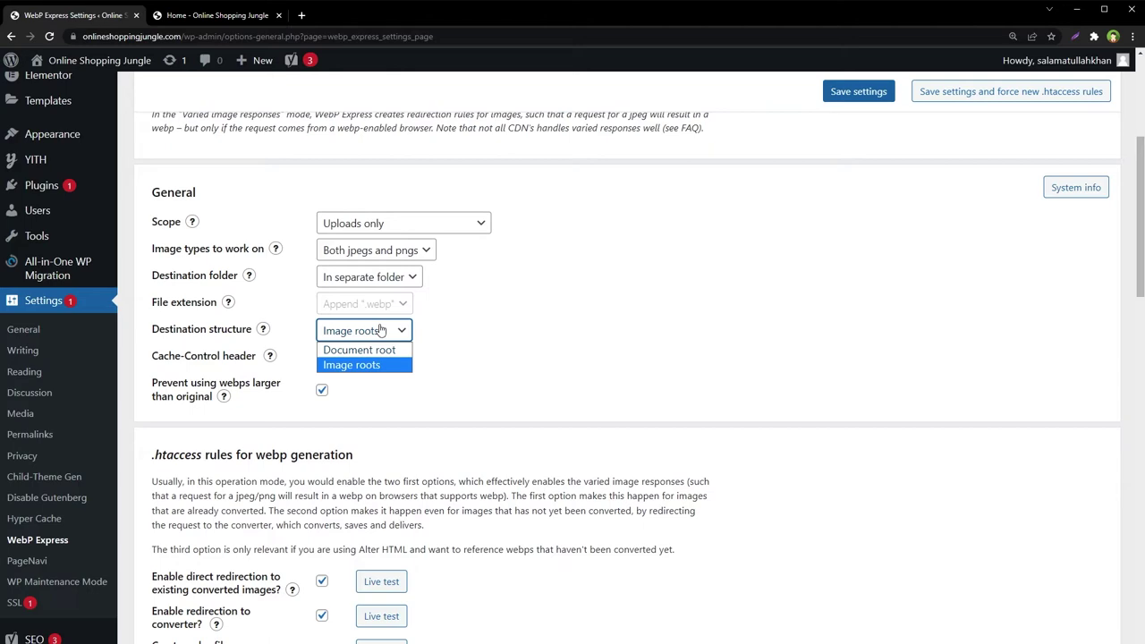
left_click(381, 331)
Examine the conversion methods and their ordering help, the bulk convert option and the Alter HTML settings.
scroll(753, 498, "down", 6)
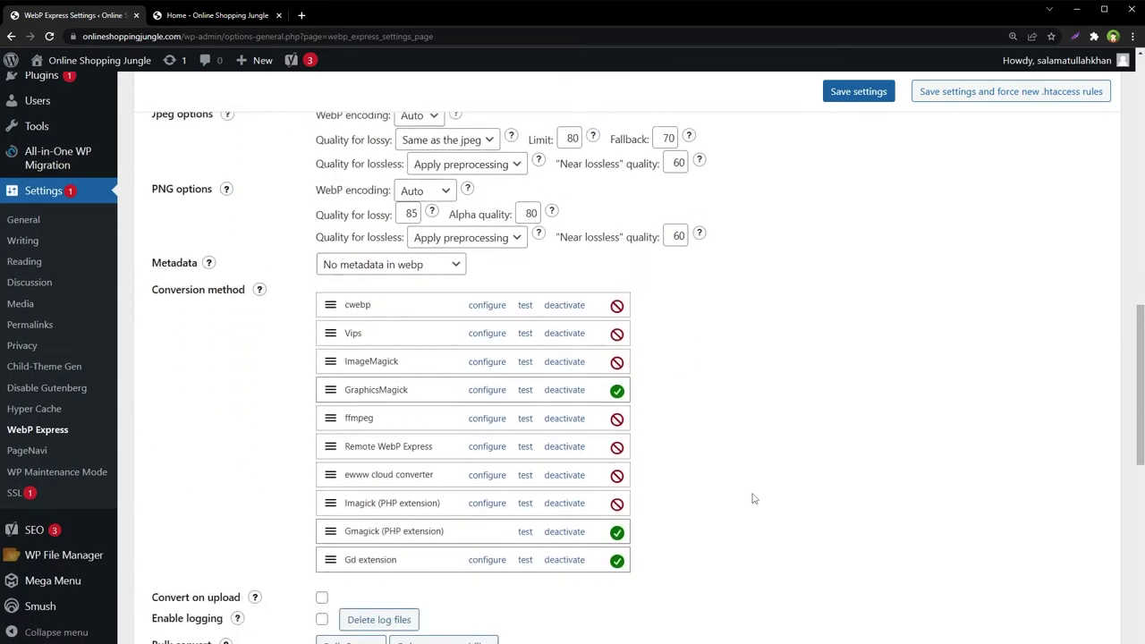
scroll(754, 498, "up", 1)
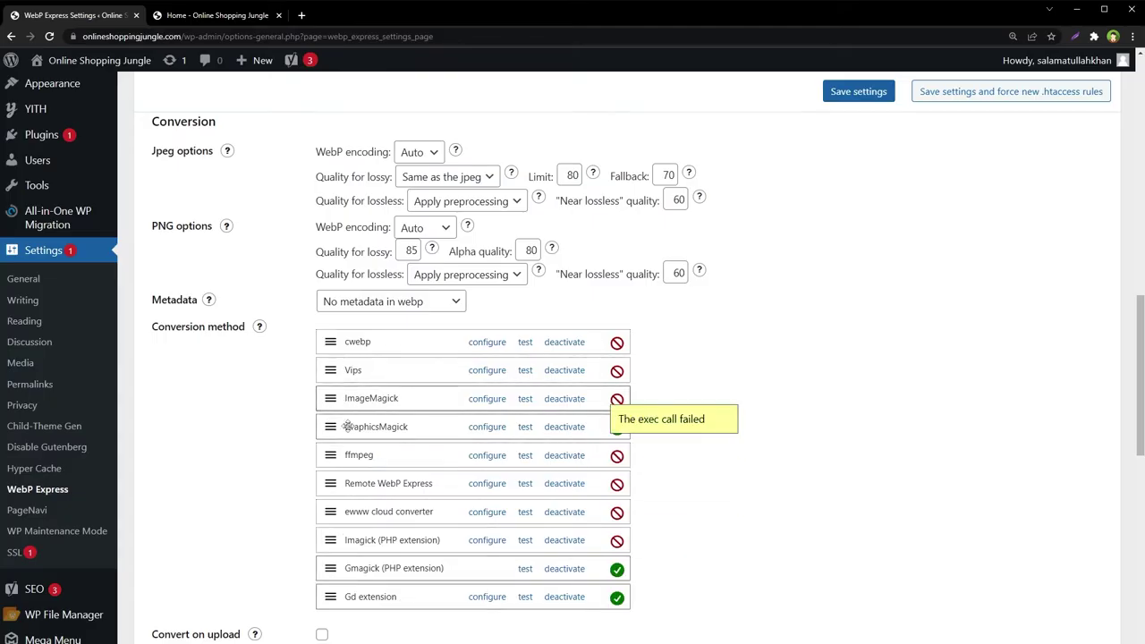
mouse_move(259, 329)
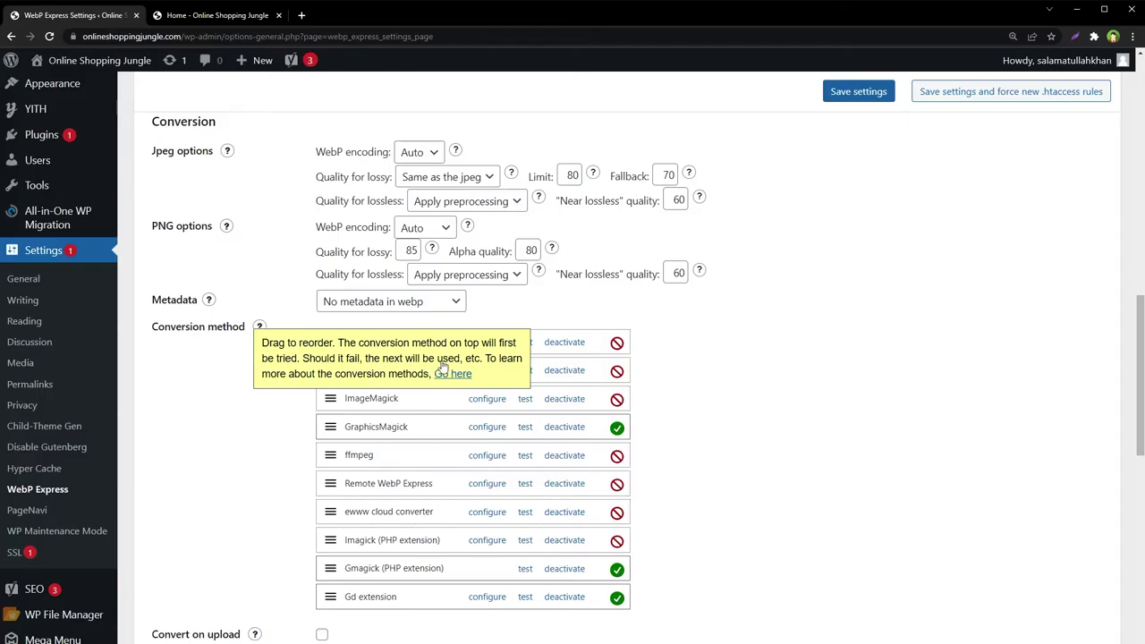
scroll(277, 458, "down", 5)
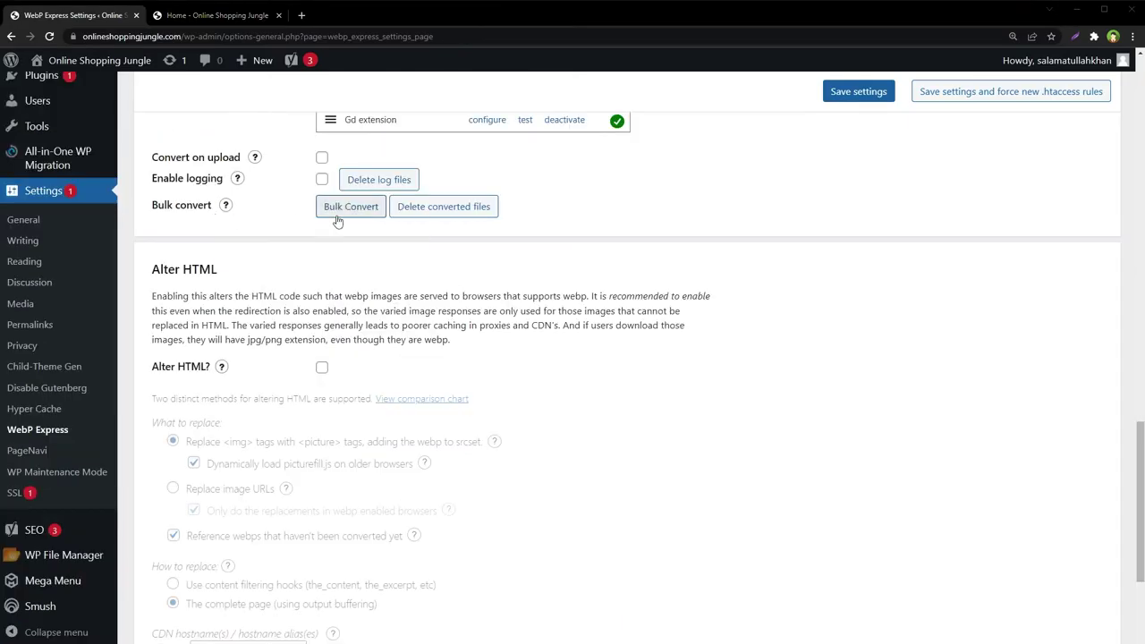
scroll(629, 361, "down", 2)
mouse_move(439, 341)
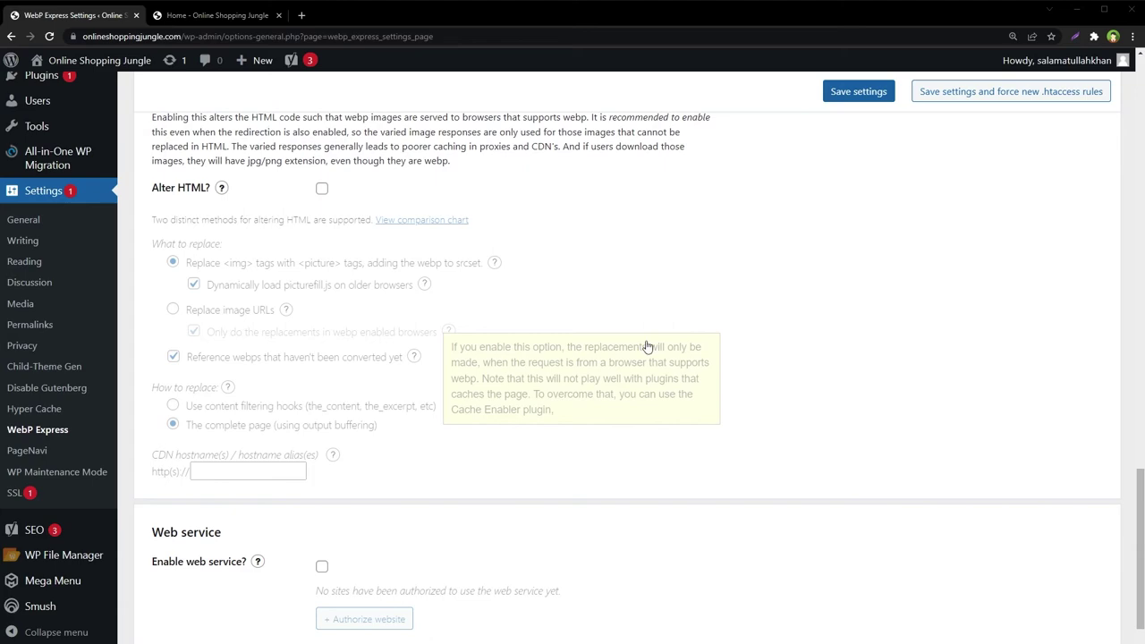
Save the WebP Express settings to activate the rewrite rules.
scroll(648, 354, "up", 3)
scroll(648, 353, "up", 15)
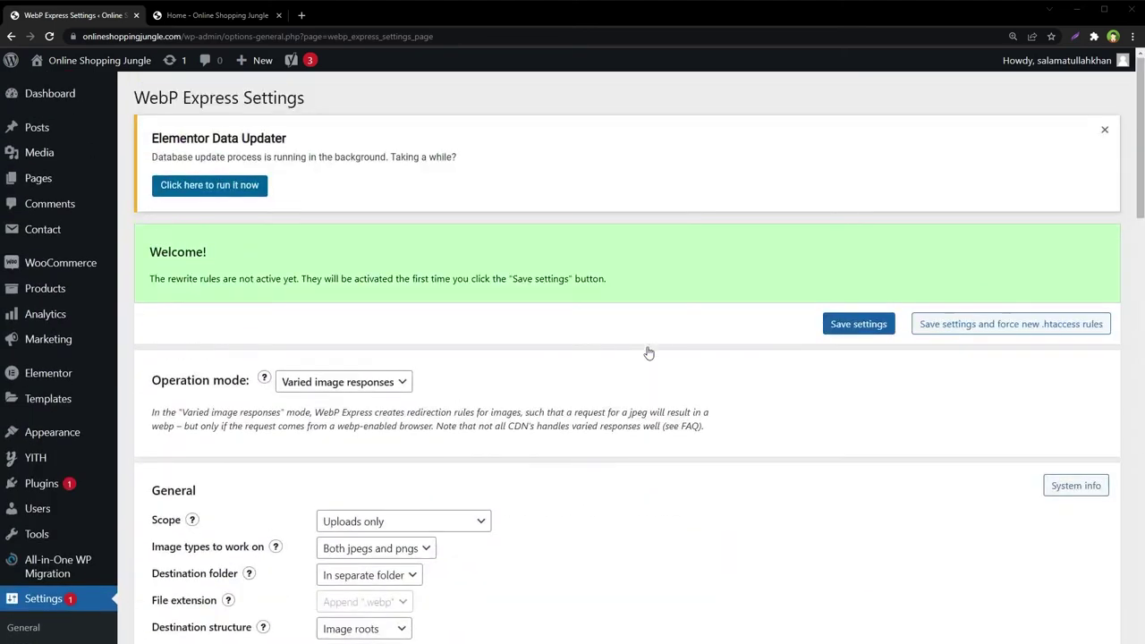
left_click(858, 328)
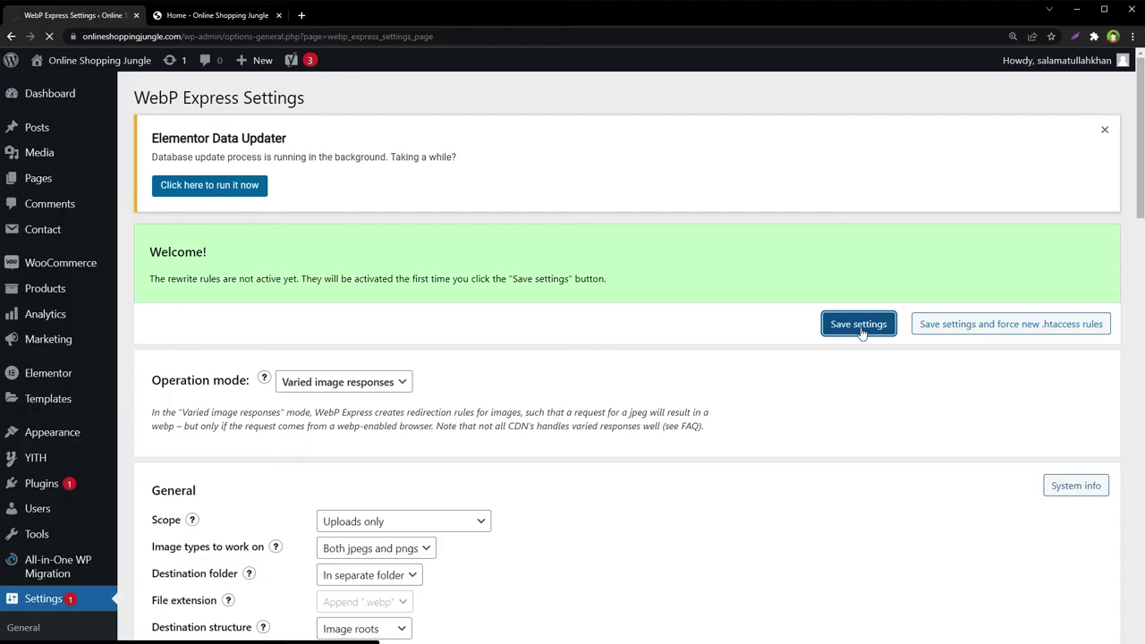
Read the paths of the .htaccess files in which the rewrite rules for the uploads and webp folders were saved.
key("ctrl+plus")
key("ctrl+plus")
key("ctrl+plus")
left_click_drag(212, 227, 435, 227)
left_click(435, 227)
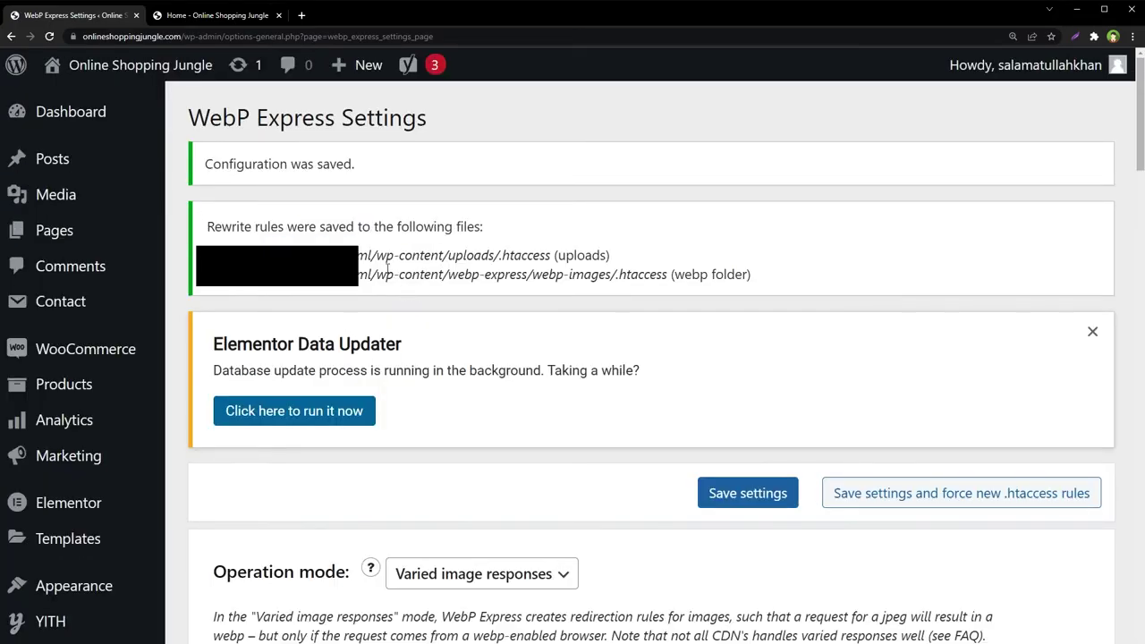
left_click_drag(377, 255, 466, 256)
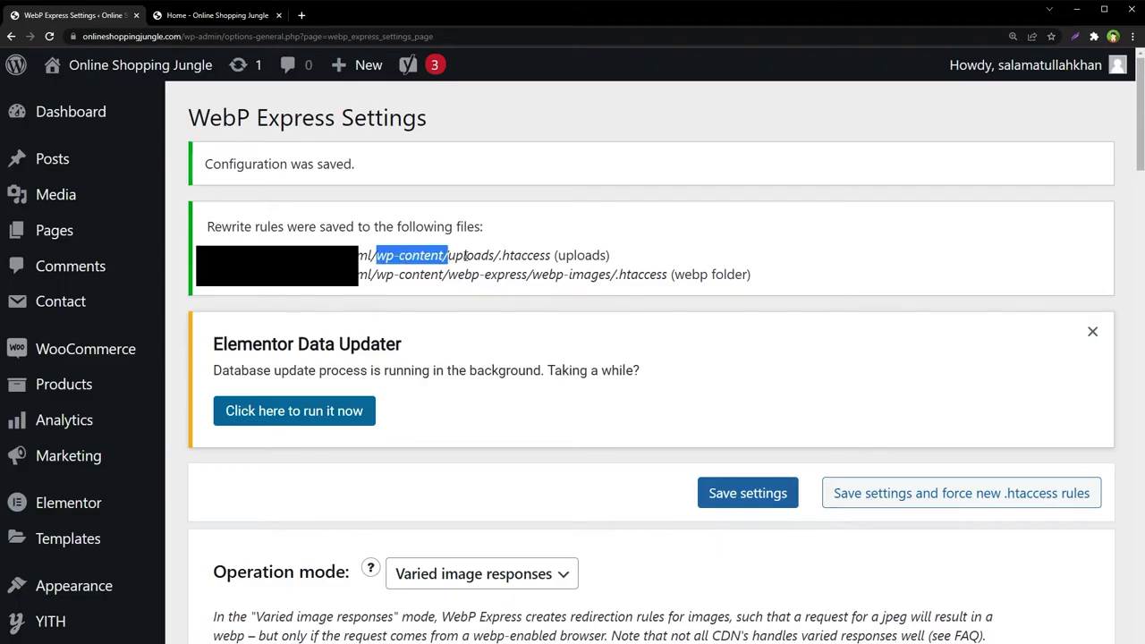
double_click(466, 256)
double_click(526, 255)
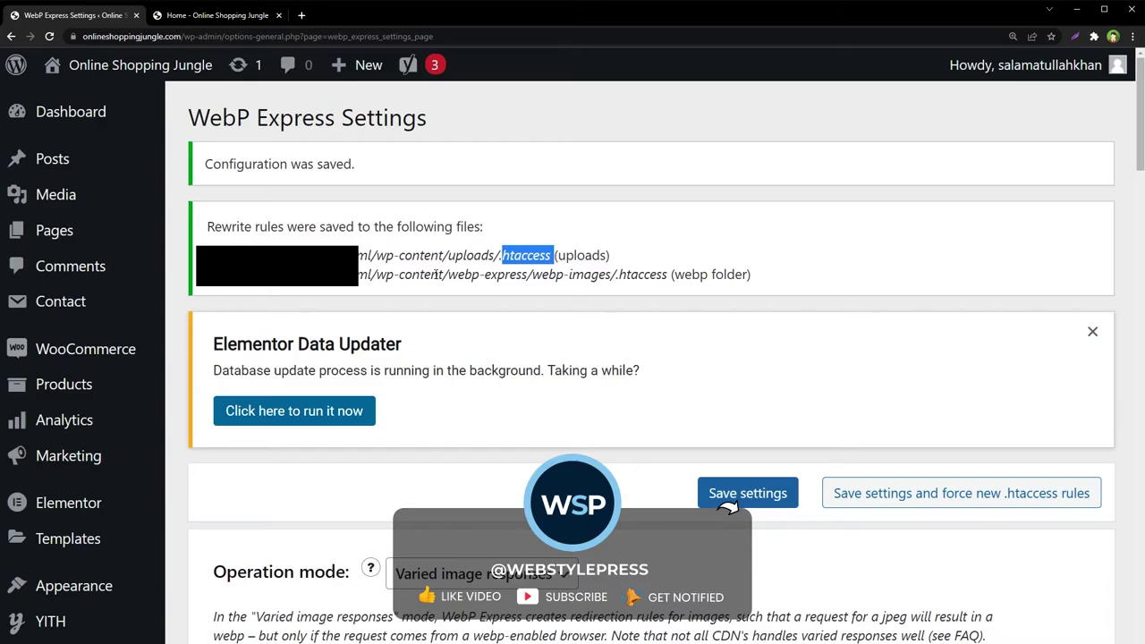
left_click_drag(448, 273, 609, 274)
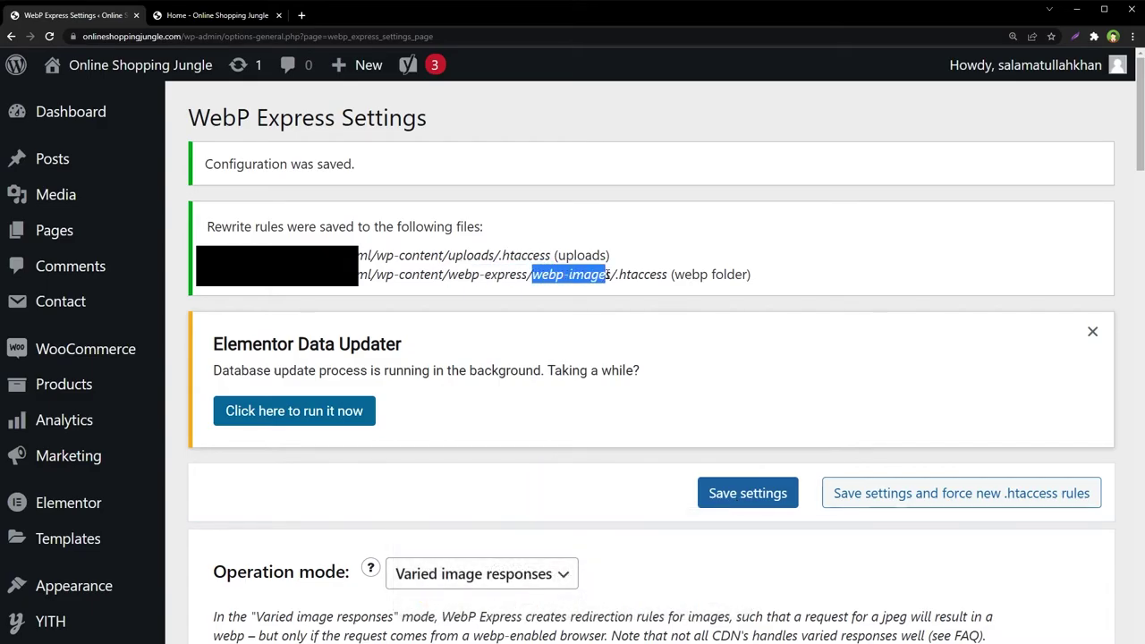
double_click(630, 276)
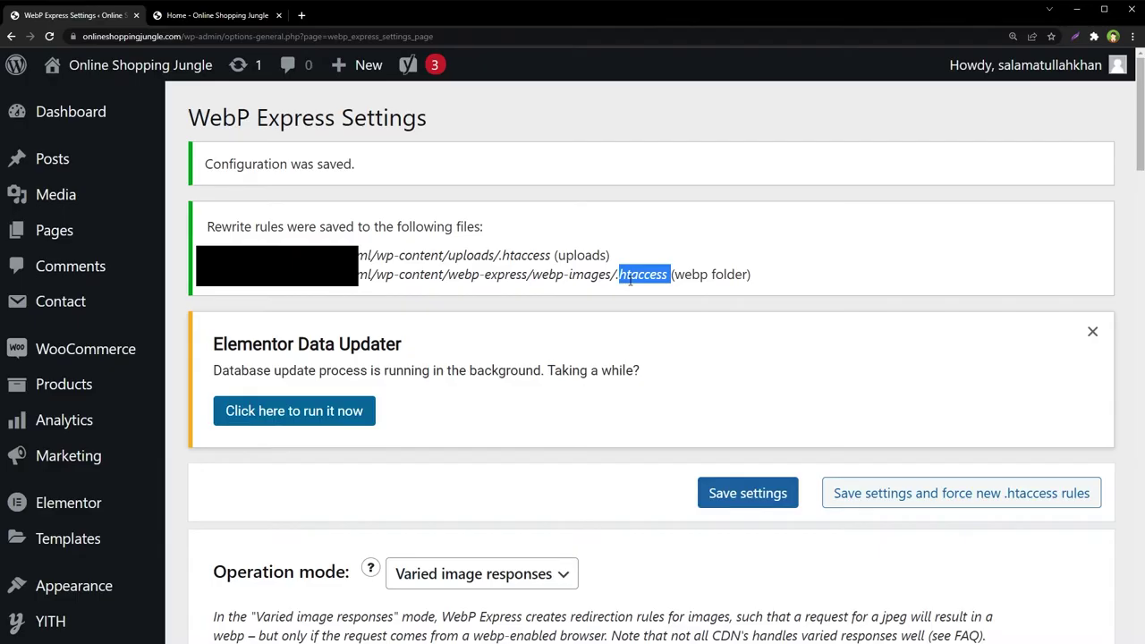
double_click(476, 267)
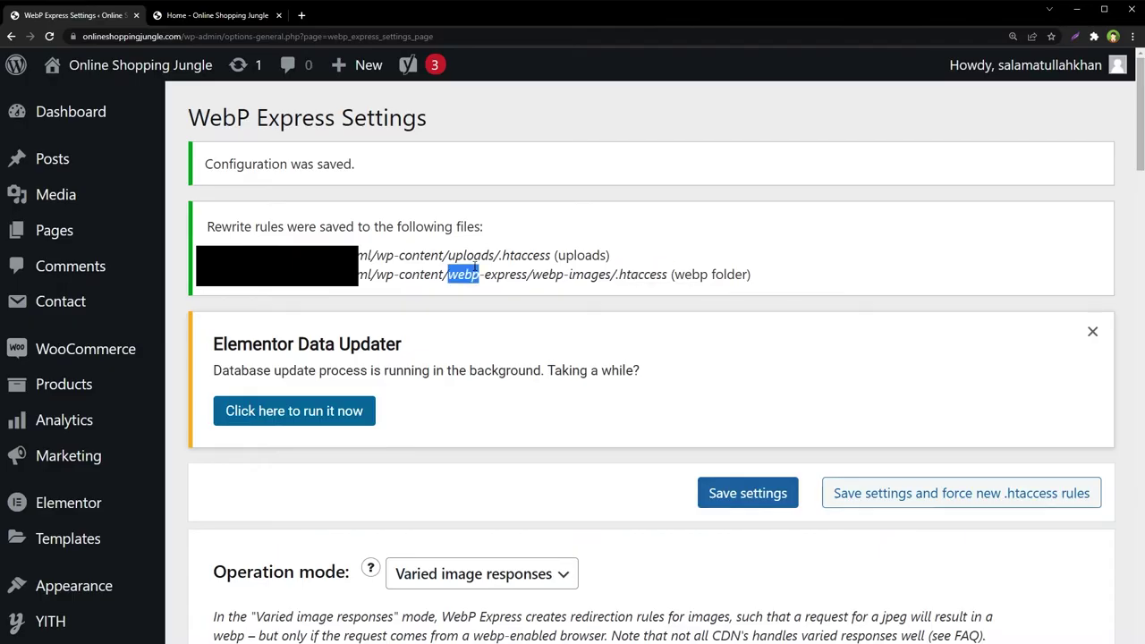
Highlight the /webp-express/webp-images folder portion of the webp folder's .htaccess path.
left_click(480, 249)
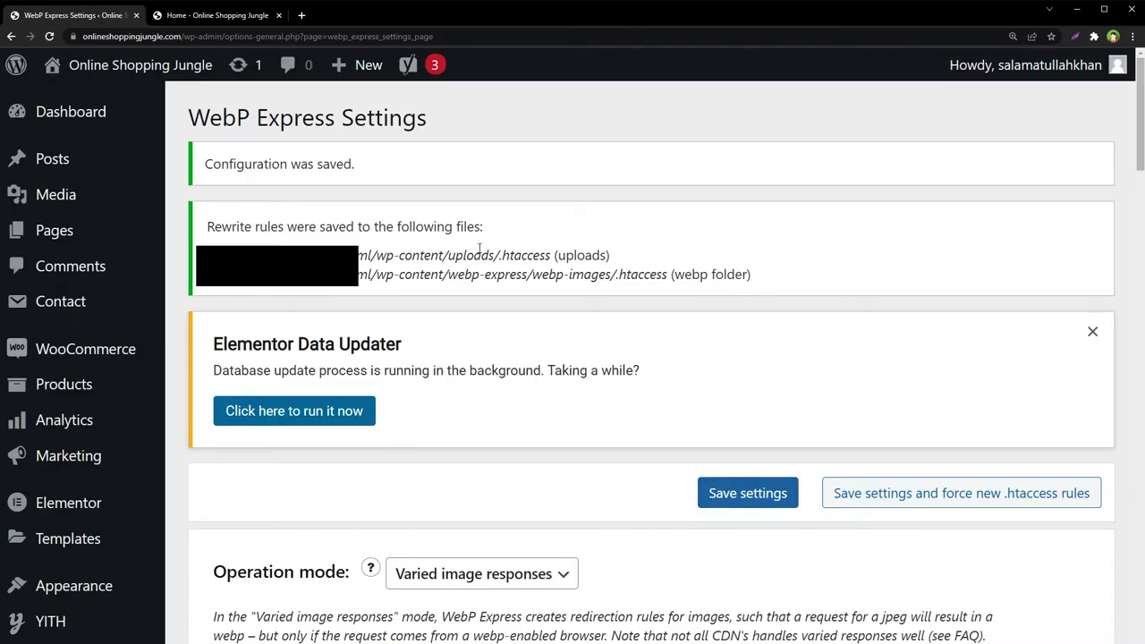
left_click_drag(442, 274, 612, 274)
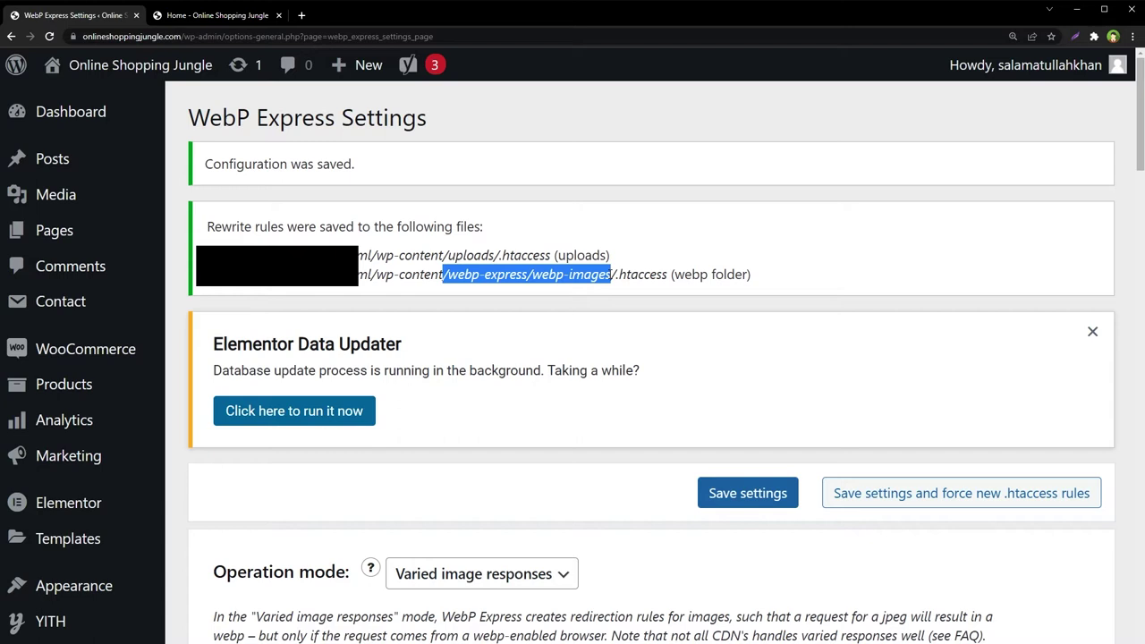
Reload the shop's home page and inspect the image sources of the Stylish Heels Formal and Baby Trolley products.
key("ctrl+Tab")
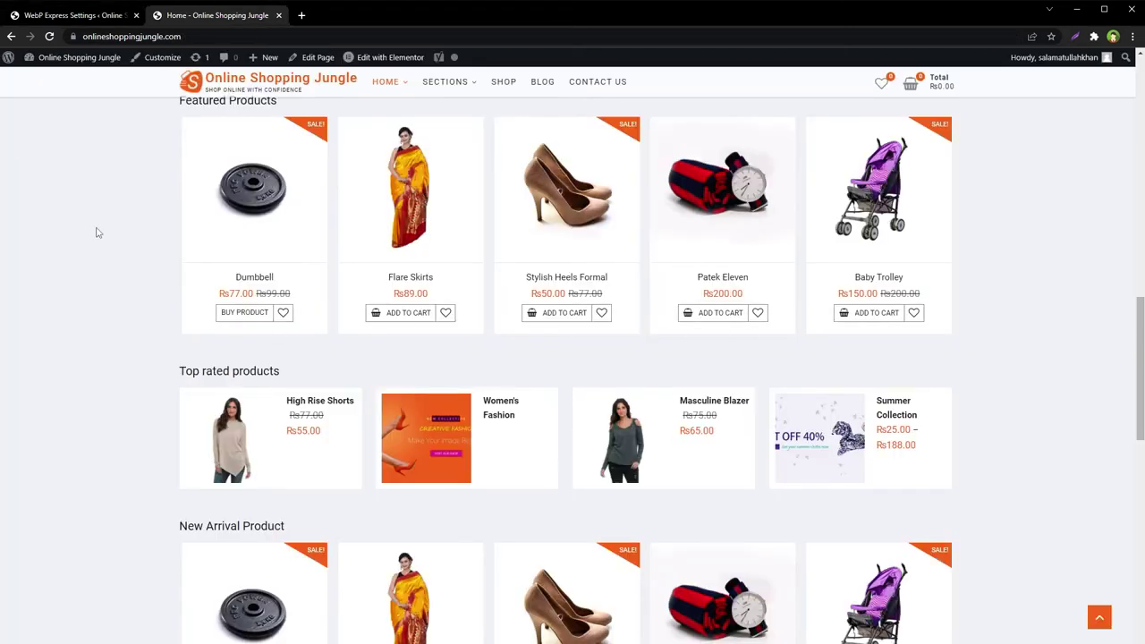
right_click(85, 223)
left_click(126, 269)
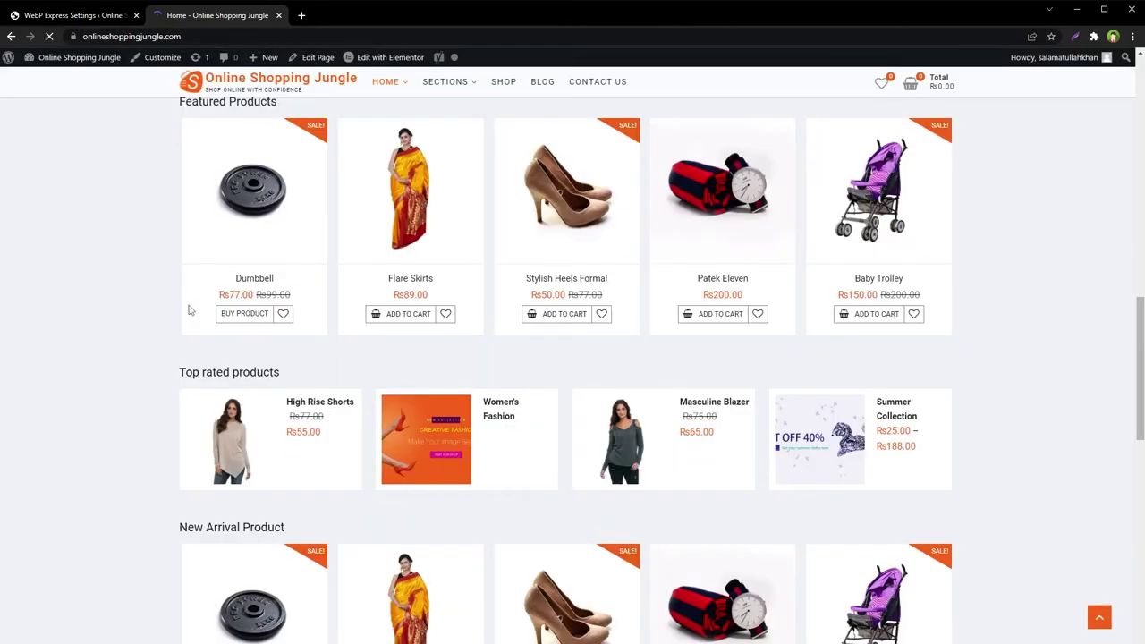
right_click(591, 204)
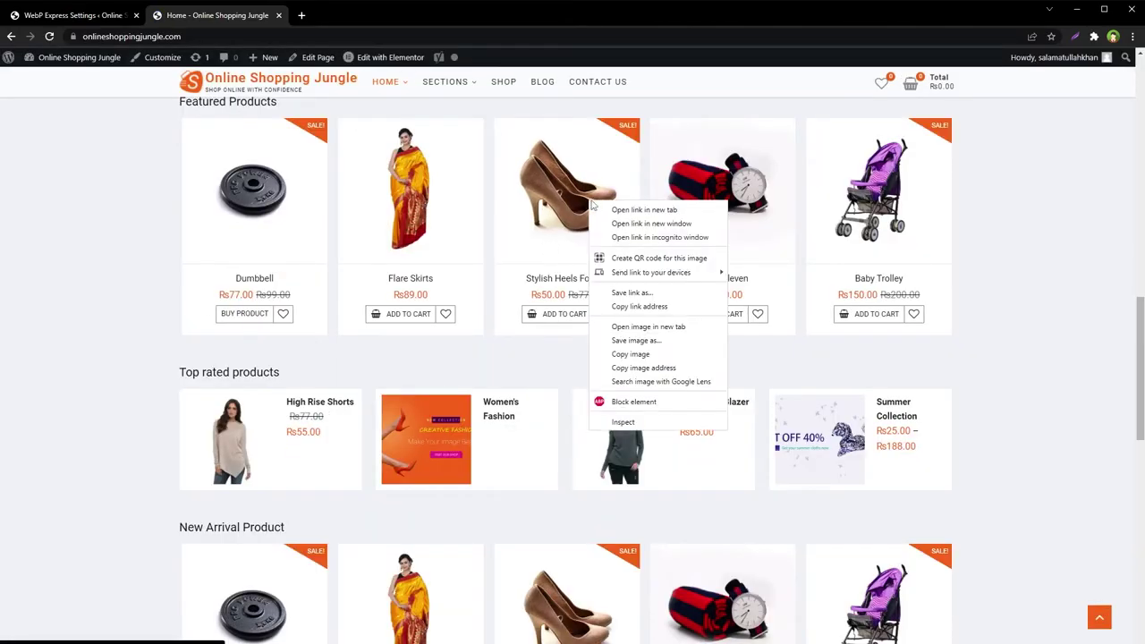
left_click(665, 421)
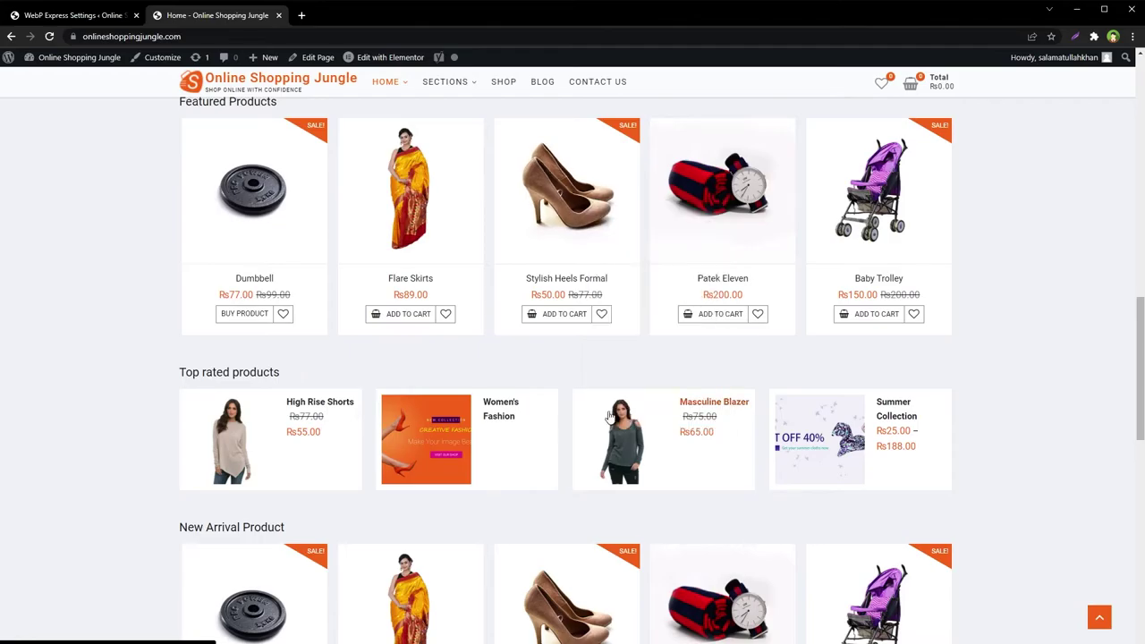
mouse_move(728, 519)
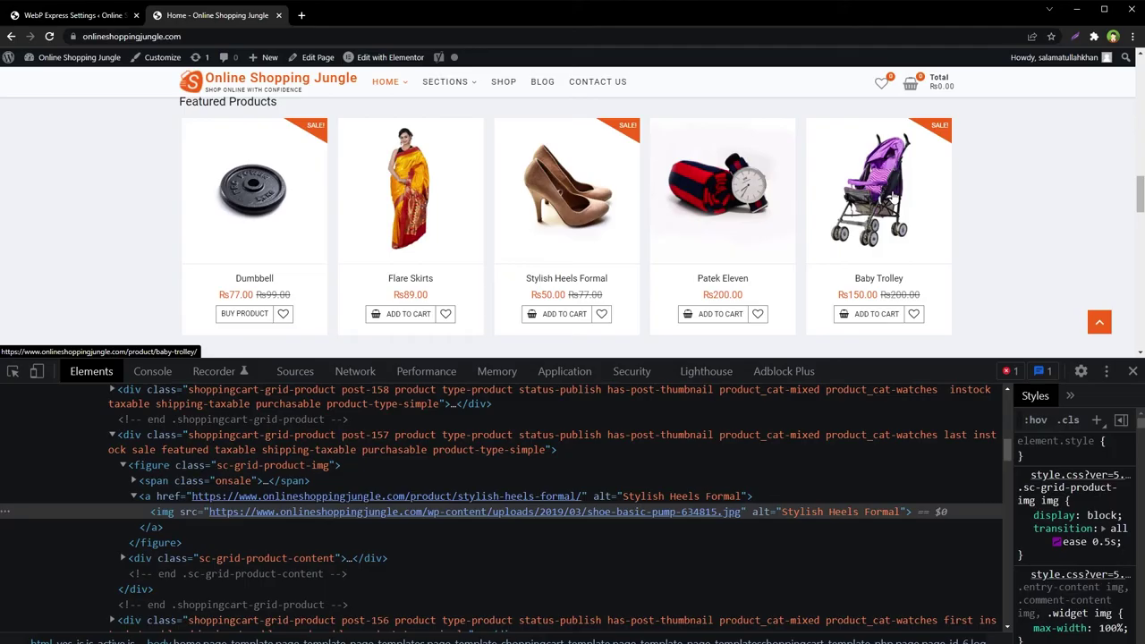
right_click(892, 193)
left_click(962, 412)
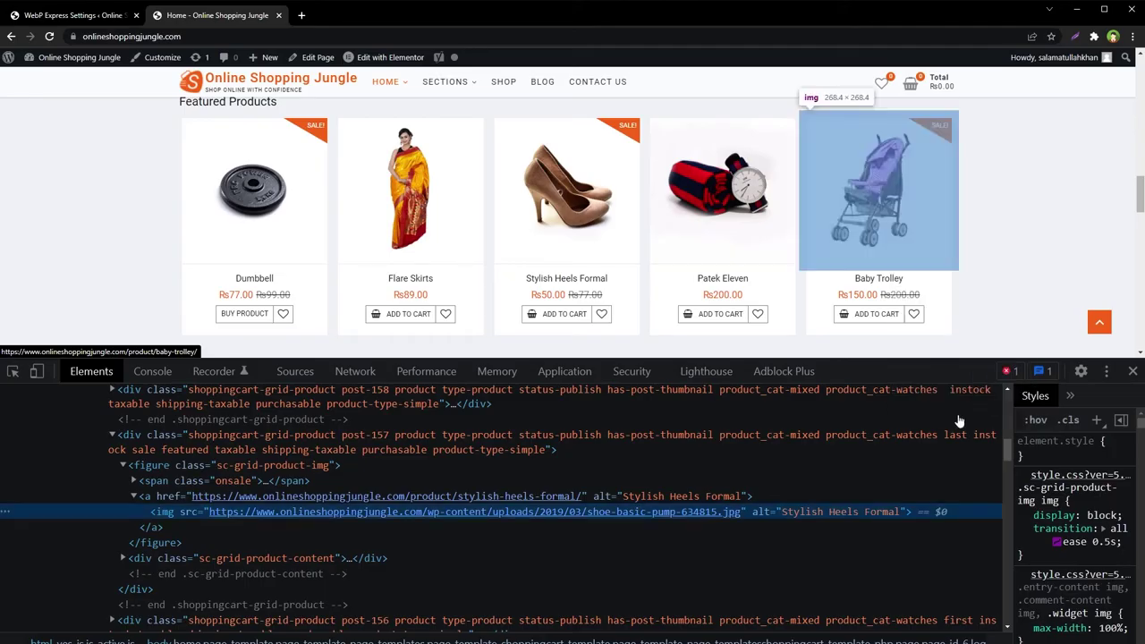
mouse_move(583, 507)
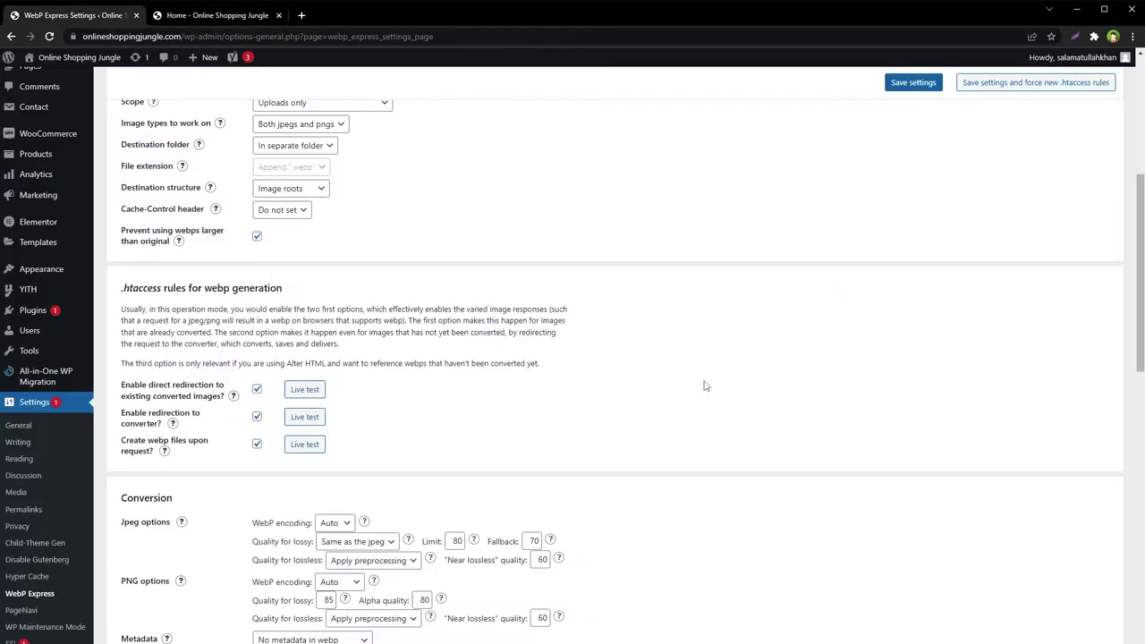
Enable Alter HTML in the WebP Express settings, choose Replace image URLs as the replacement method, and save the settings.
scroll(706, 386, "down", 12)
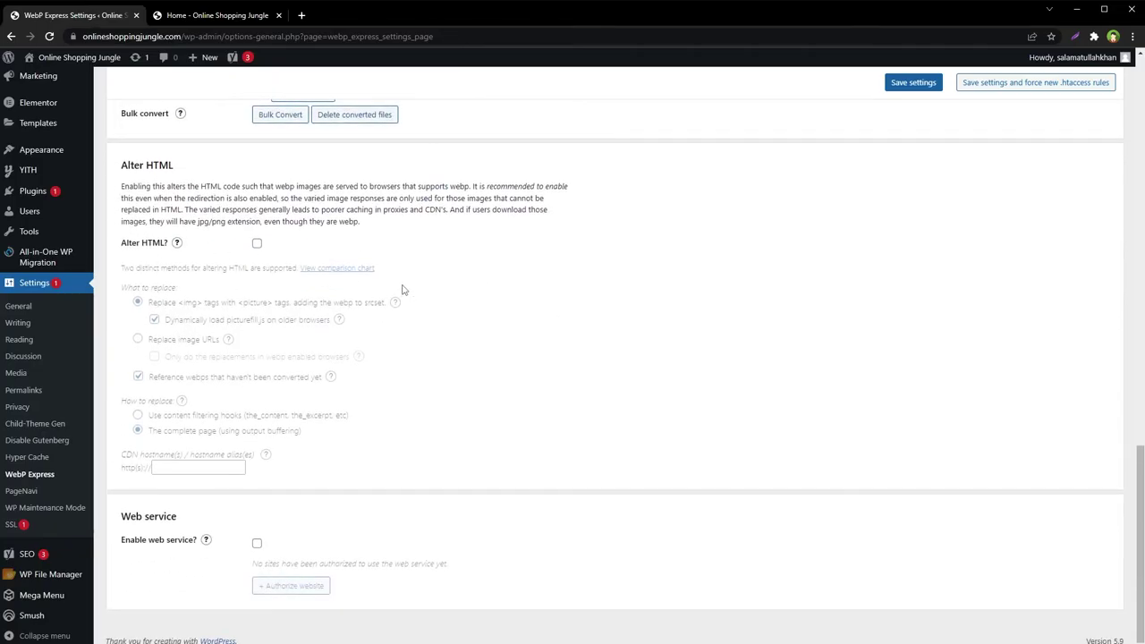
key("ctrl+plus")
key("ctrl+plus")
key("ctrl+plus")
left_click(386, 225)
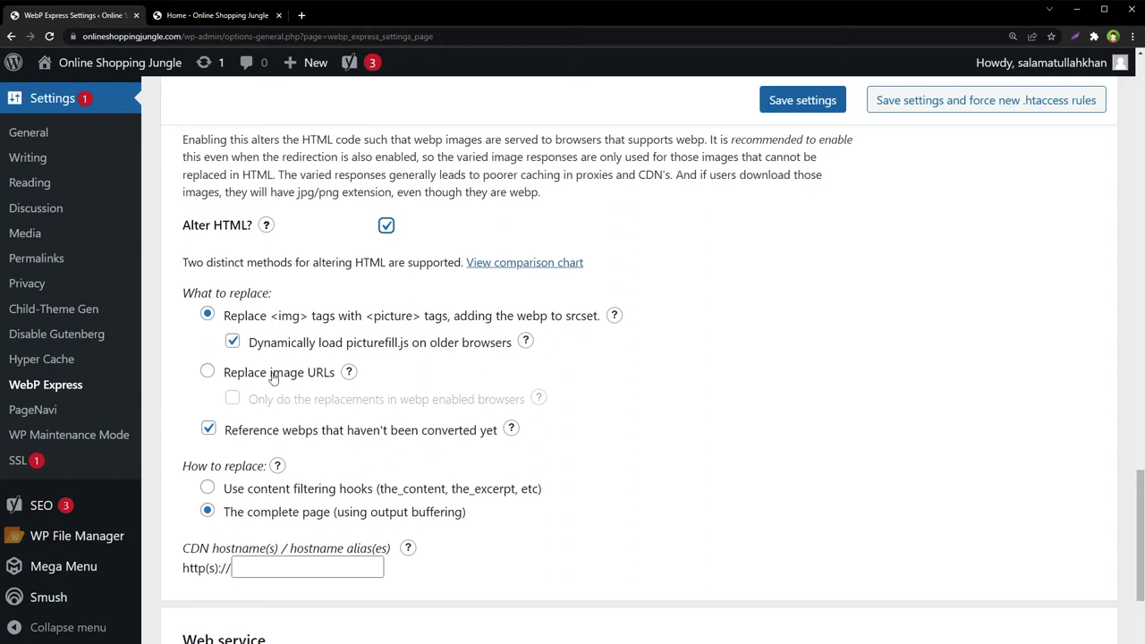
left_click(205, 378)
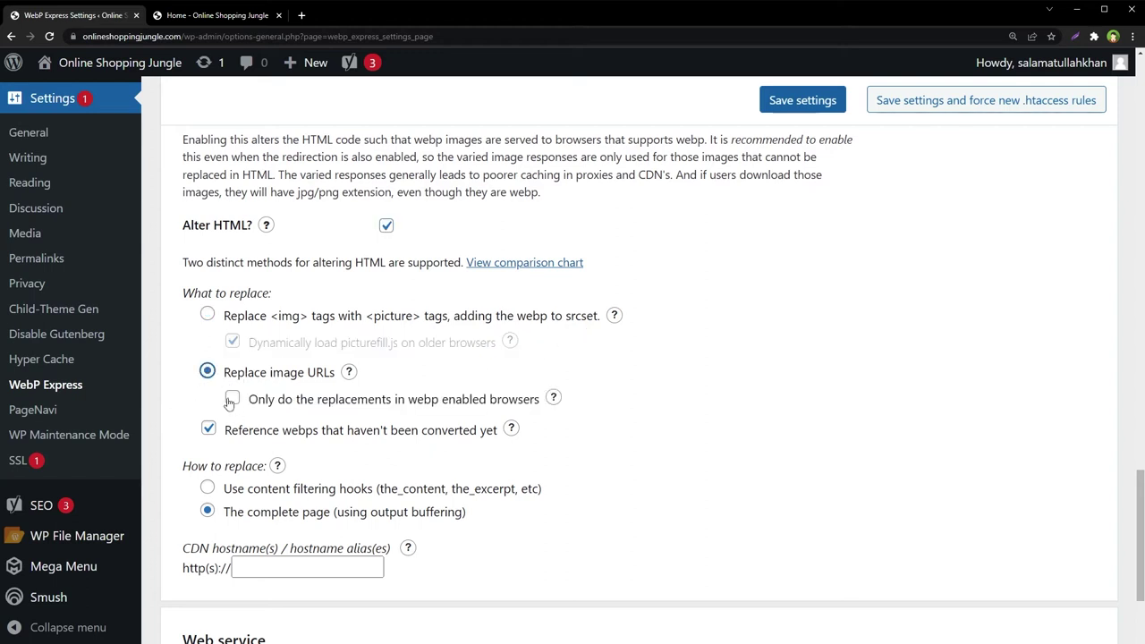
left_click(796, 105)
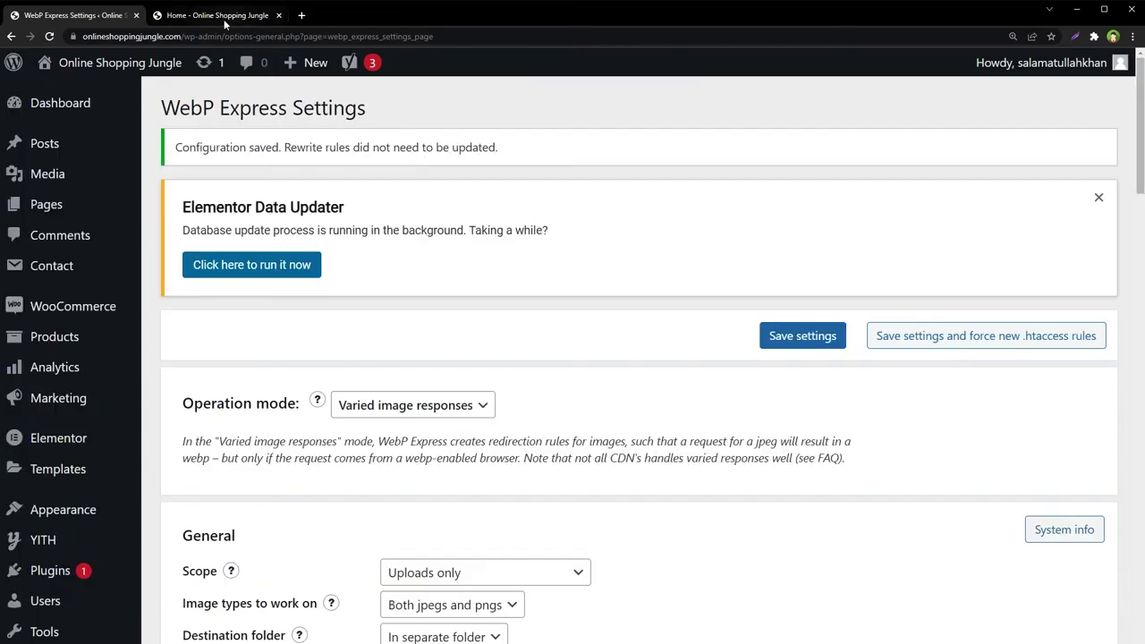
Reload the shop's home page and inspect the Baby Trolley image's source address again.
left_click(217, 15)
key("ctrl+minus")
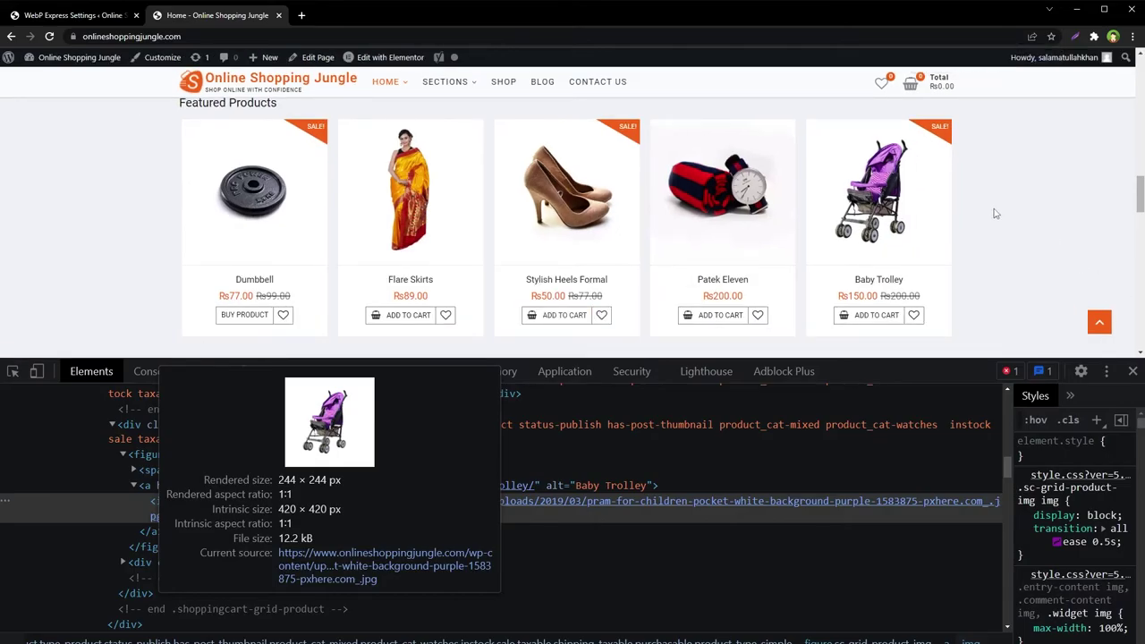
key("F5")
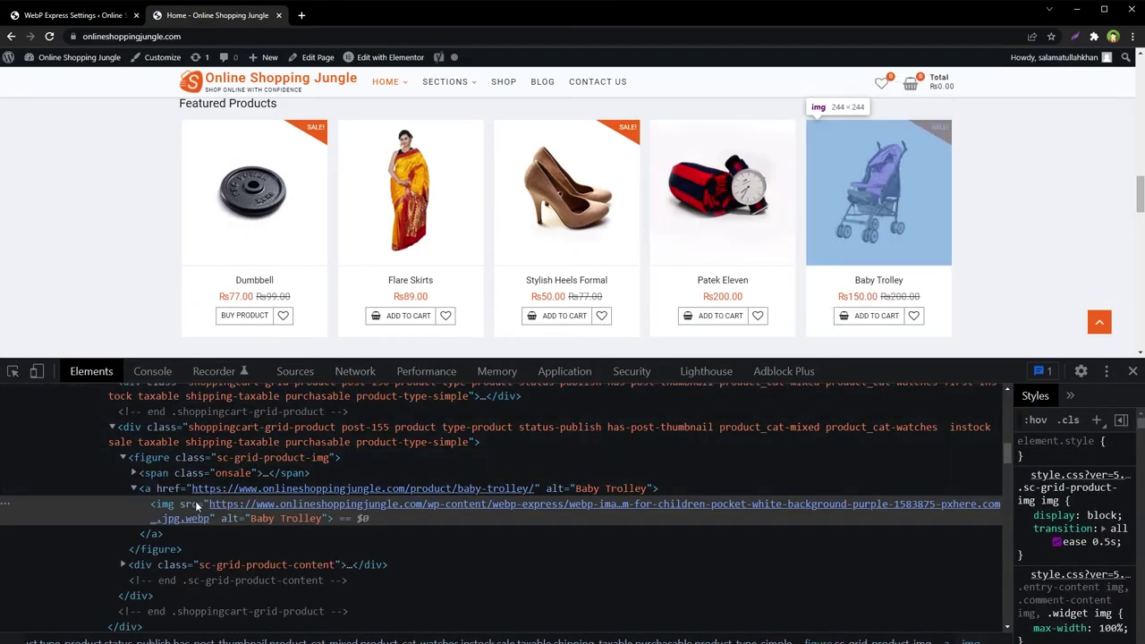
mouse_move(190, 517)
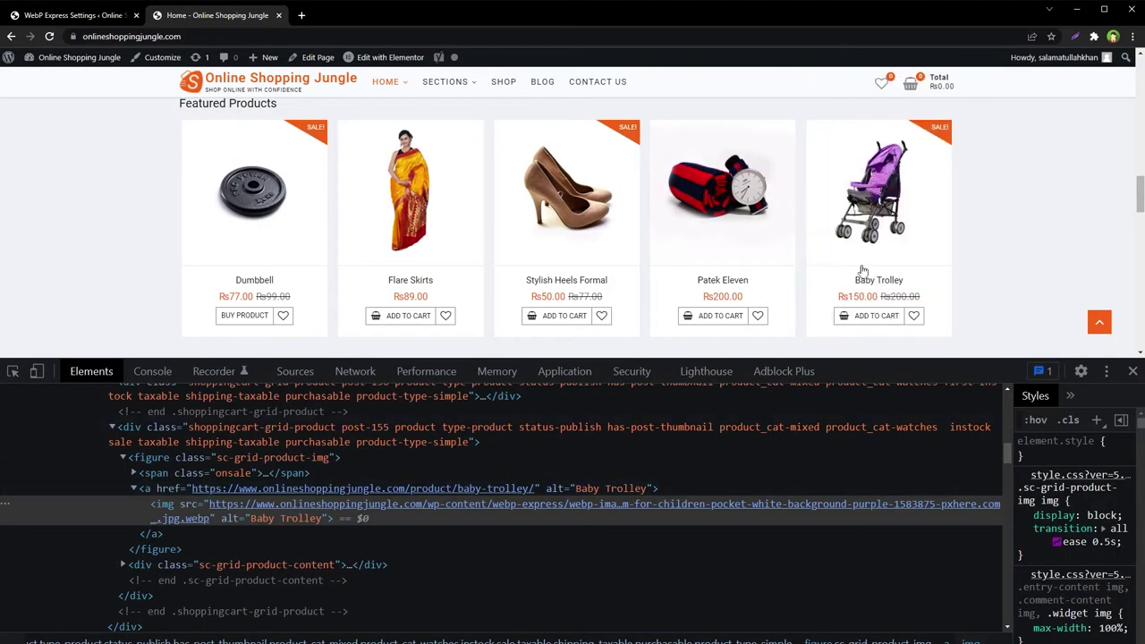
right_click(868, 204)
left_click(922, 422)
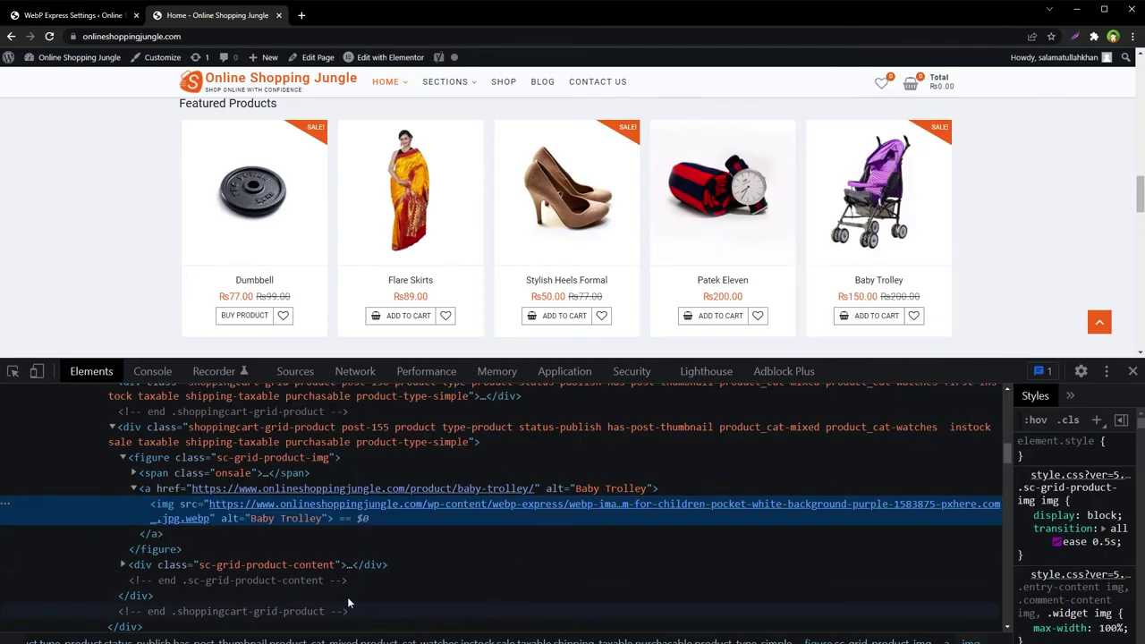
Inspect the image source addresses of the Patek Eleven and Dumbbell featured products.
right_click(718, 184)
left_click(750, 400)
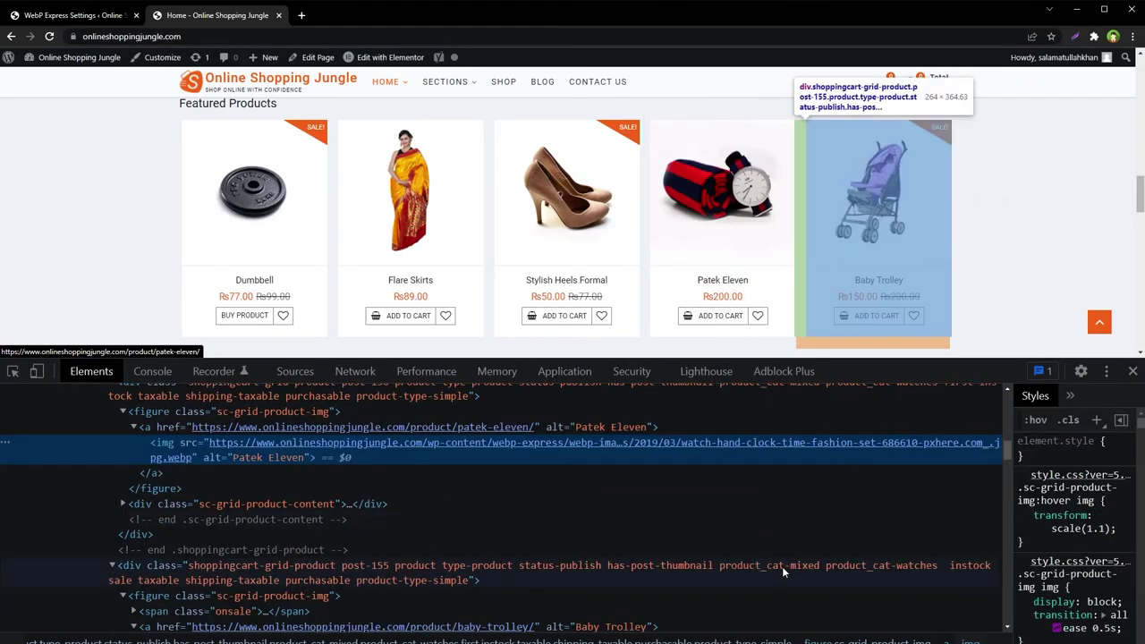
mouse_move(173, 470)
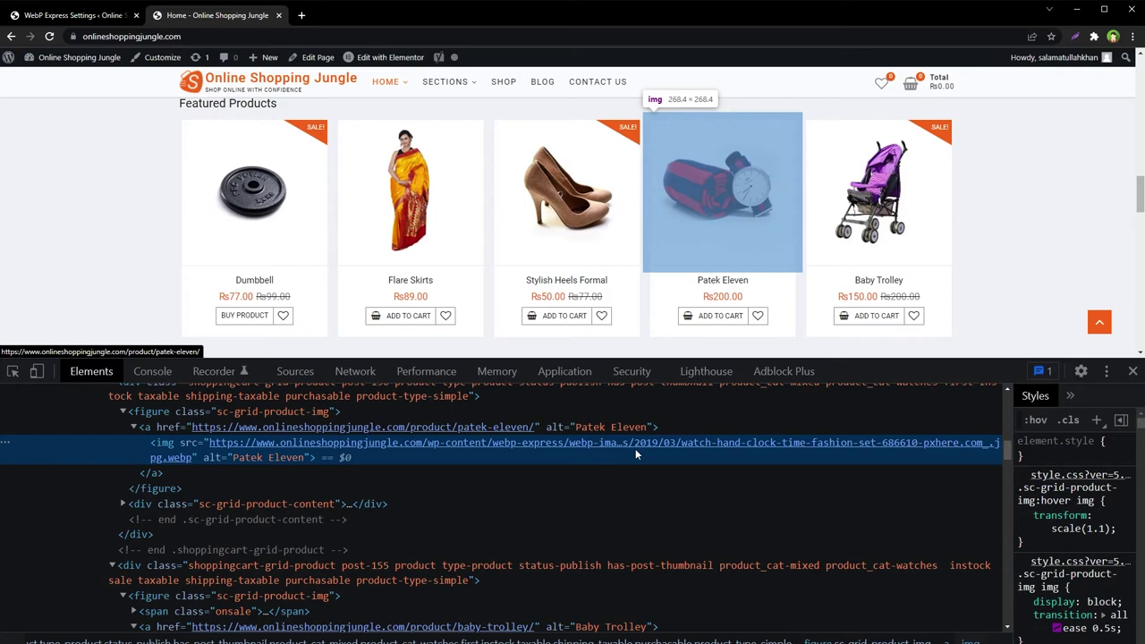
right_click(276, 199)
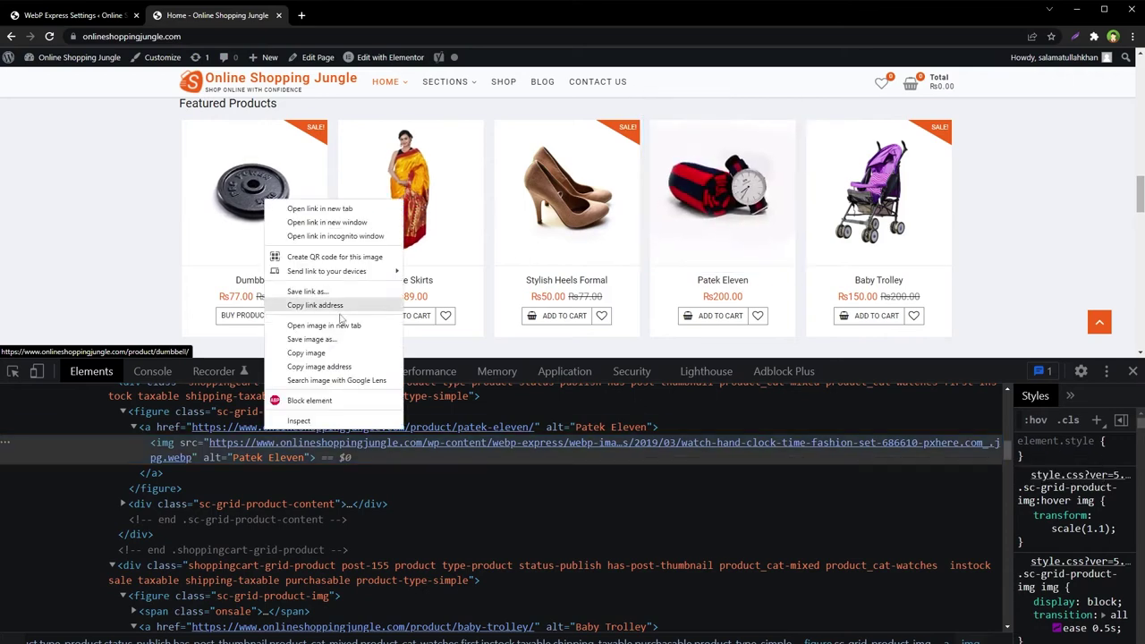
left_click(295, 399)
mouse_move(339, 507)
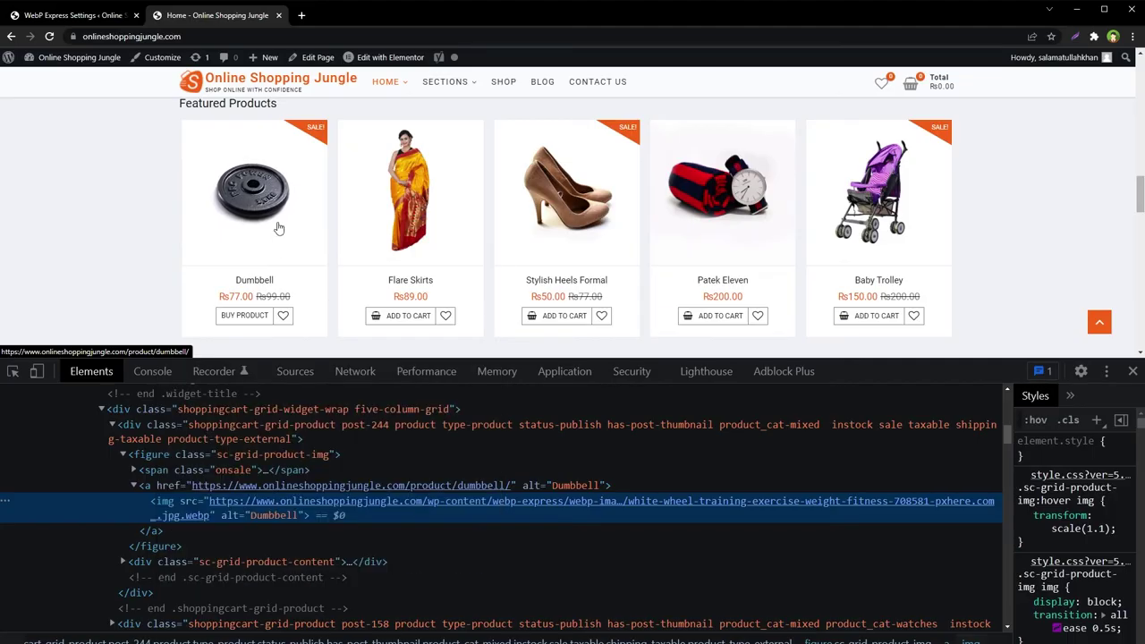
right_click(595, 502)
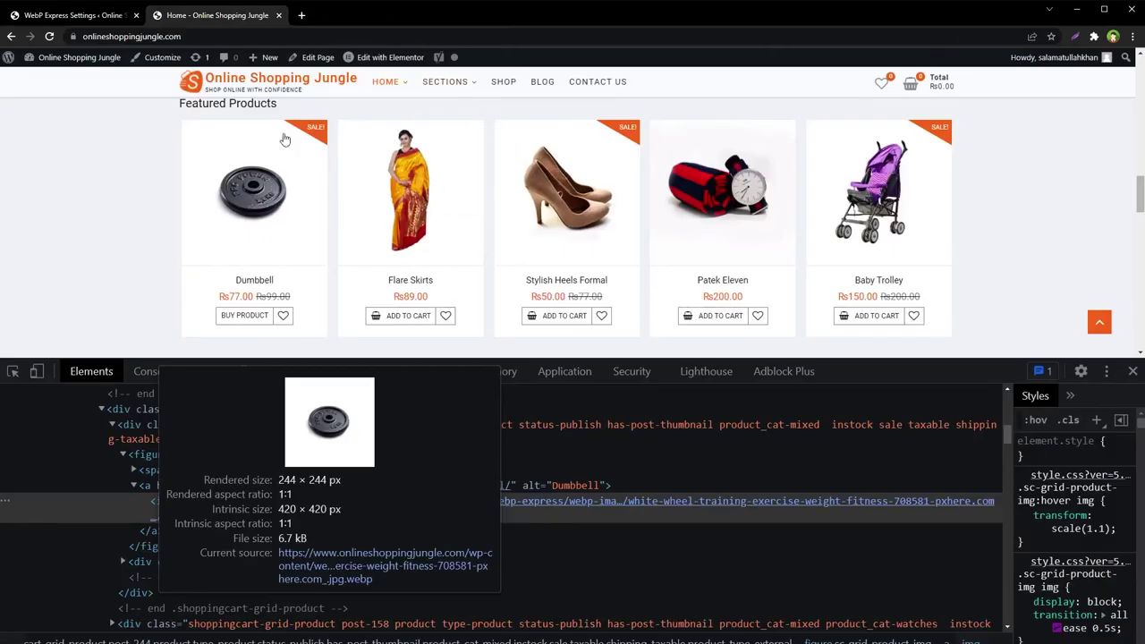
Inspect the site logo's image source and file extension in the page's HTML.
right_click(190, 79)
left_click(230, 298)
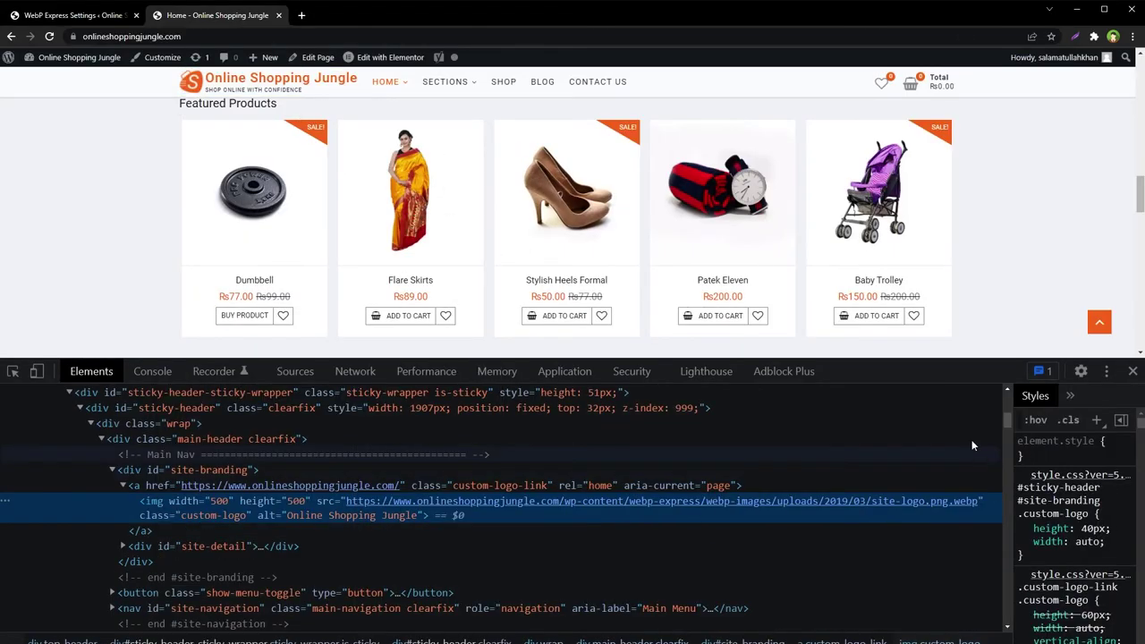
mouse_move(904, 502)
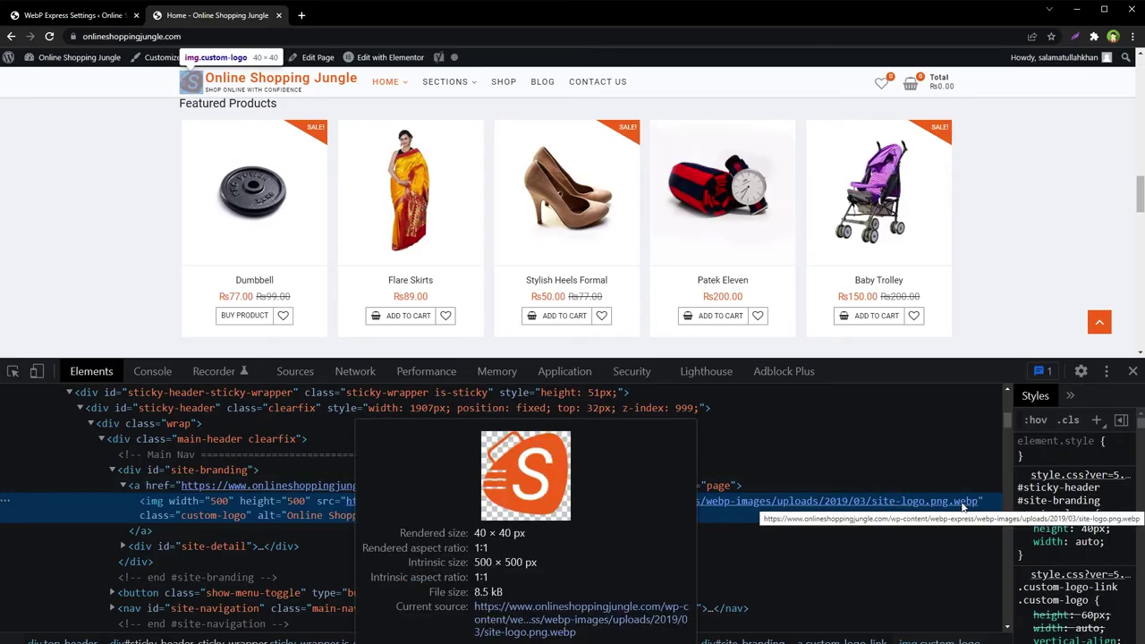
key("ctrl+shift+j")
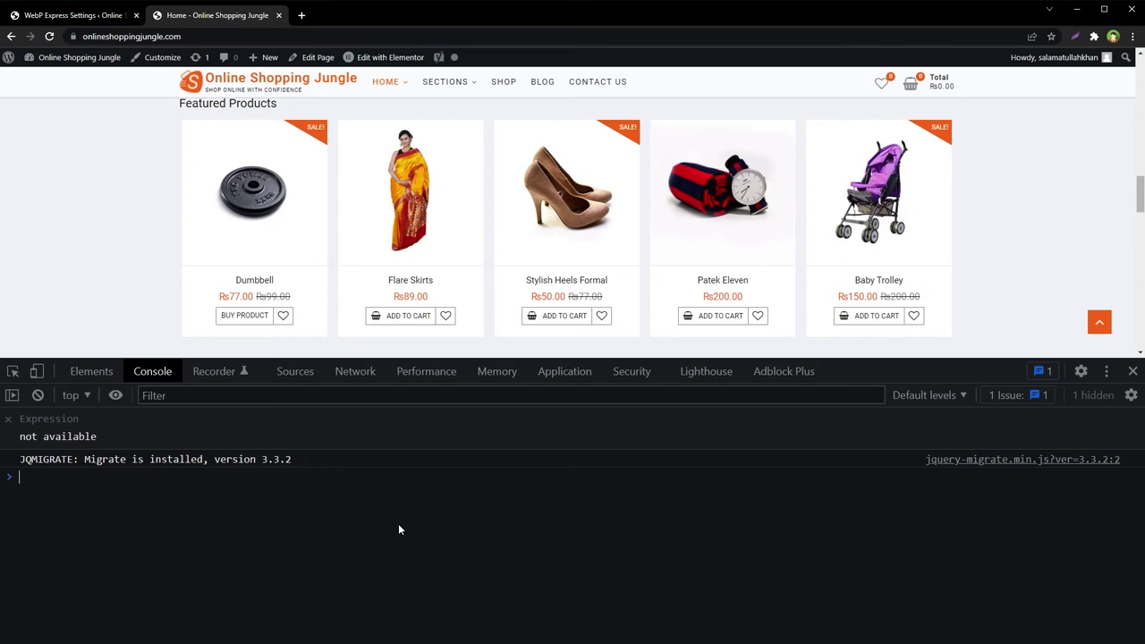
left_click(92, 371)
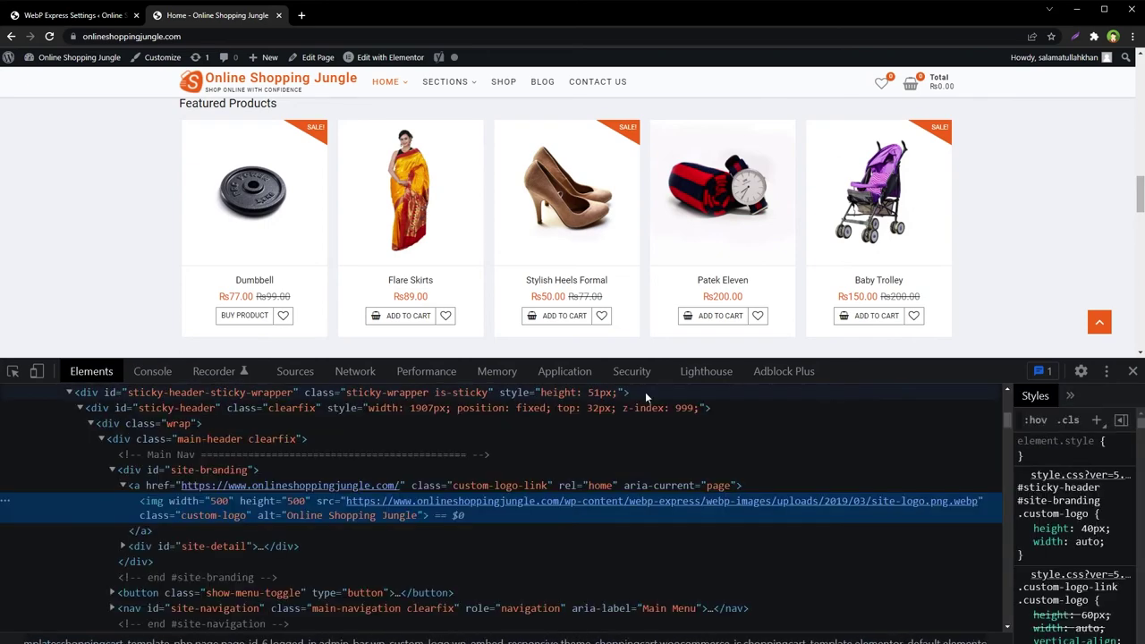
Switch to the cPanel File Manager in a new tab and open the webp-express folder inside public_html/wp-content.
left_click(298, 17)
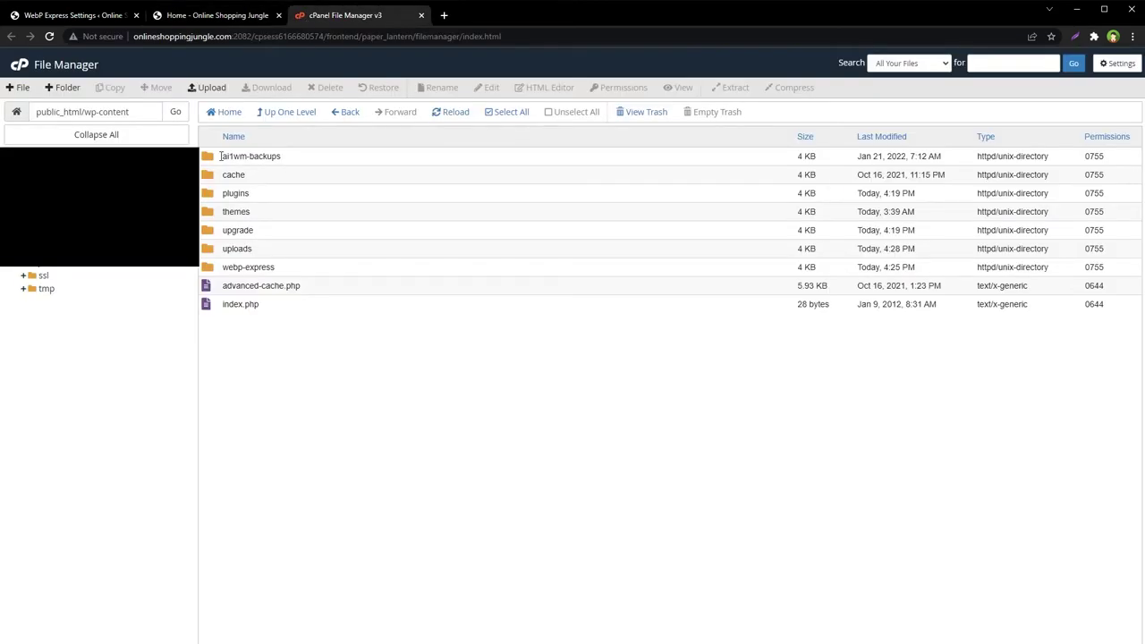
left_click_drag(85, 112, 136, 112)
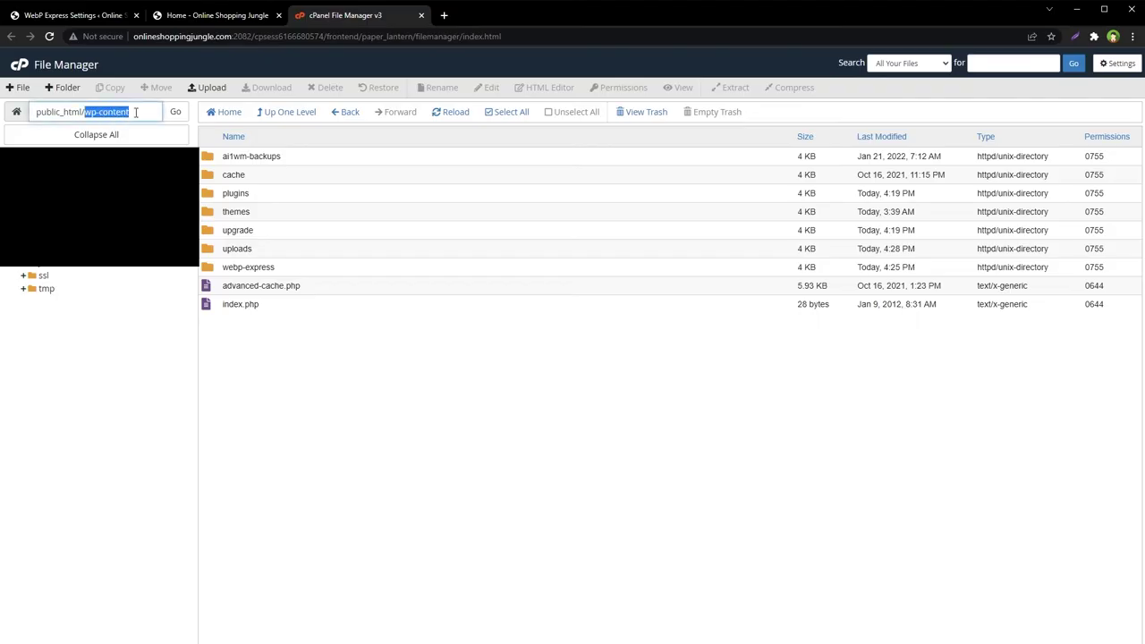
left_click(332, 272)
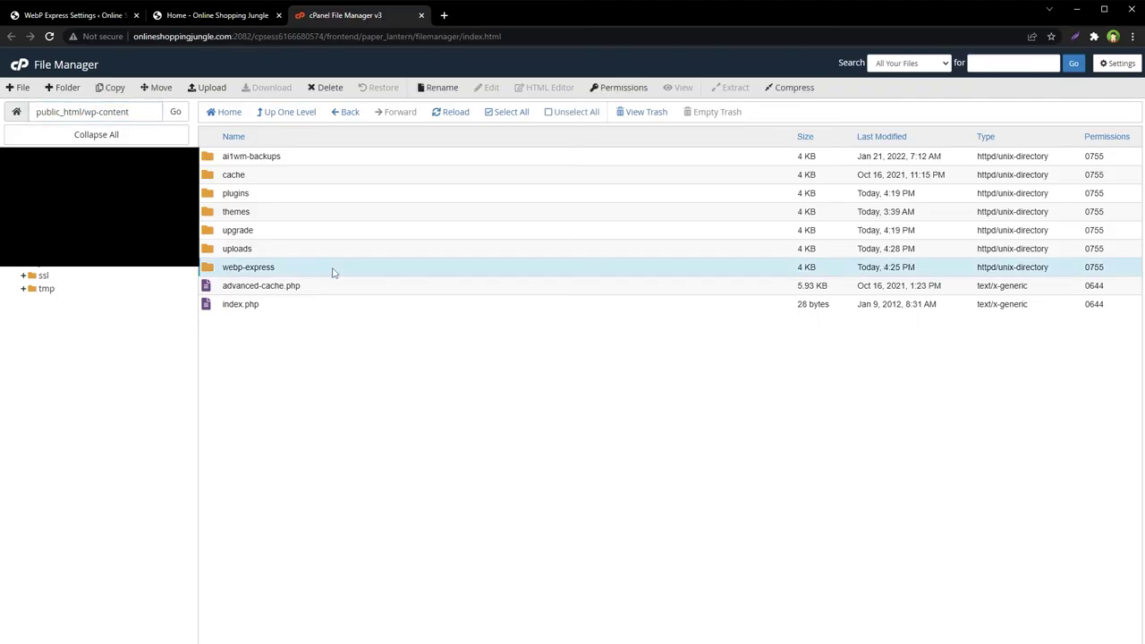
key("ctrl+plus")
key("ctrl+plus")
key("ctrl+plus")
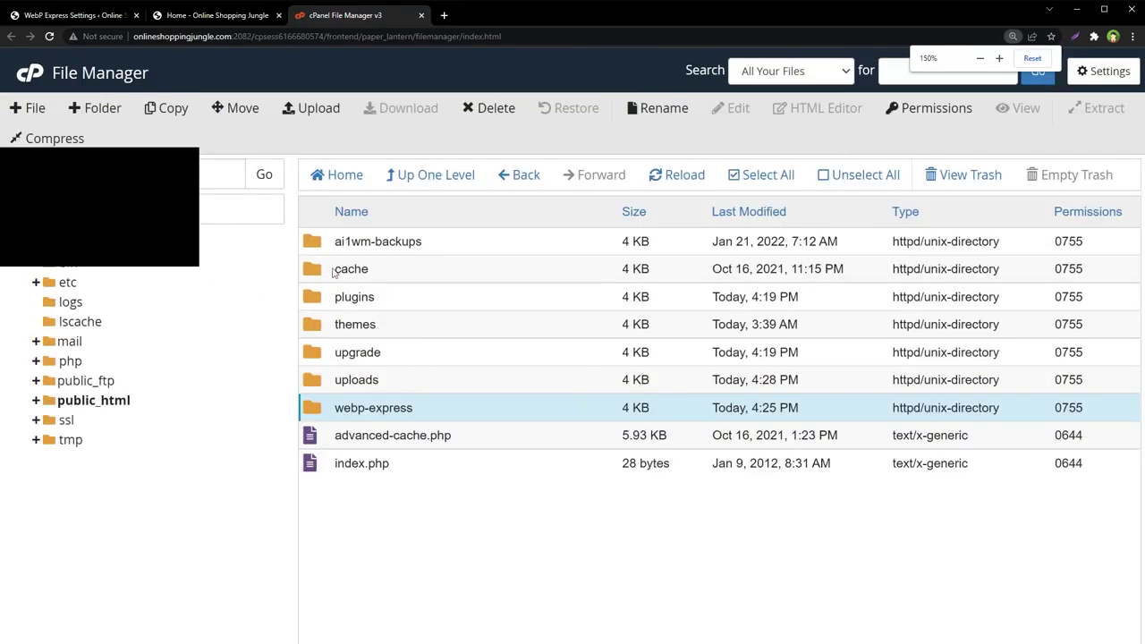
double_click(474, 414)
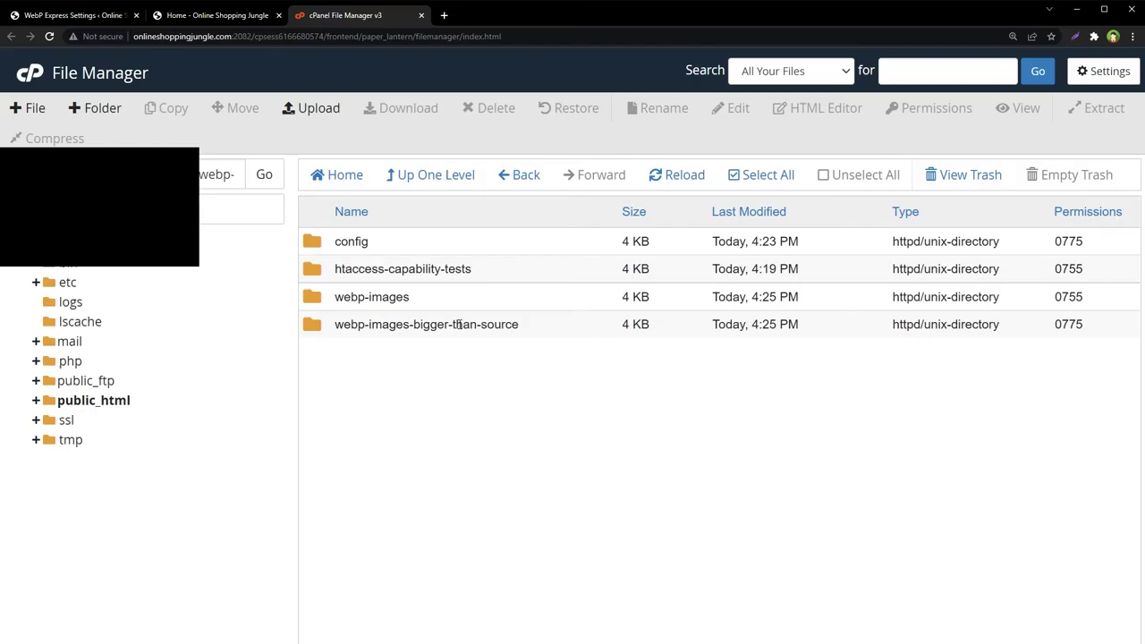
Browse through webp-images/uploads/2019/03 to view the converted WebP files, and return to the WebP Express settings.
left_click(446, 306)
left_click(445, 307)
double_click(446, 307)
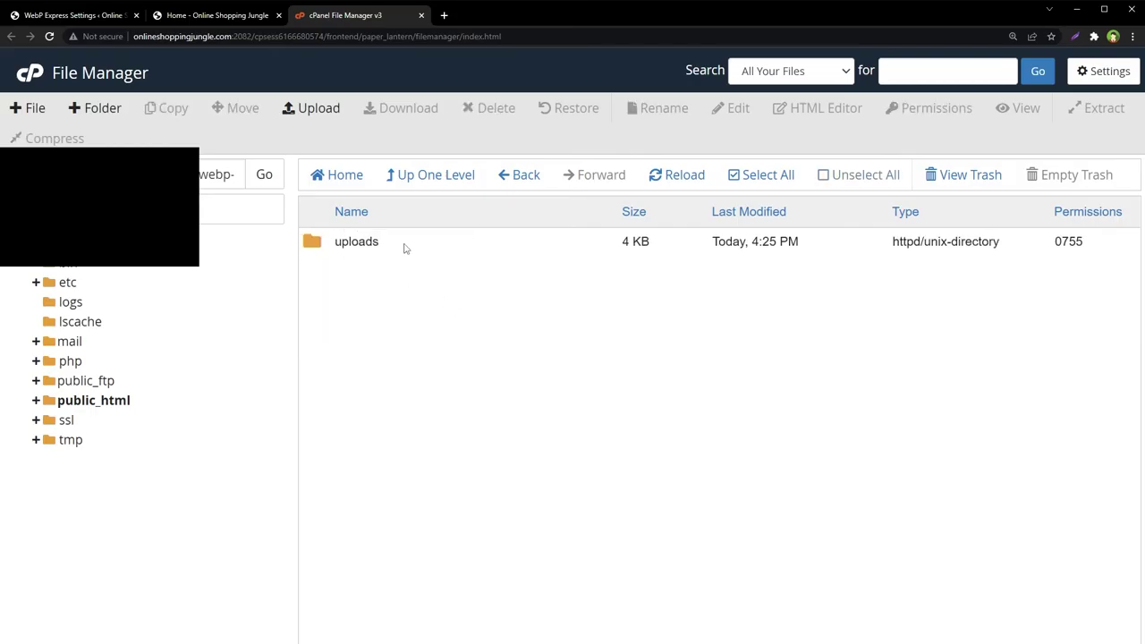
double_click(403, 248)
double_click(404, 248)
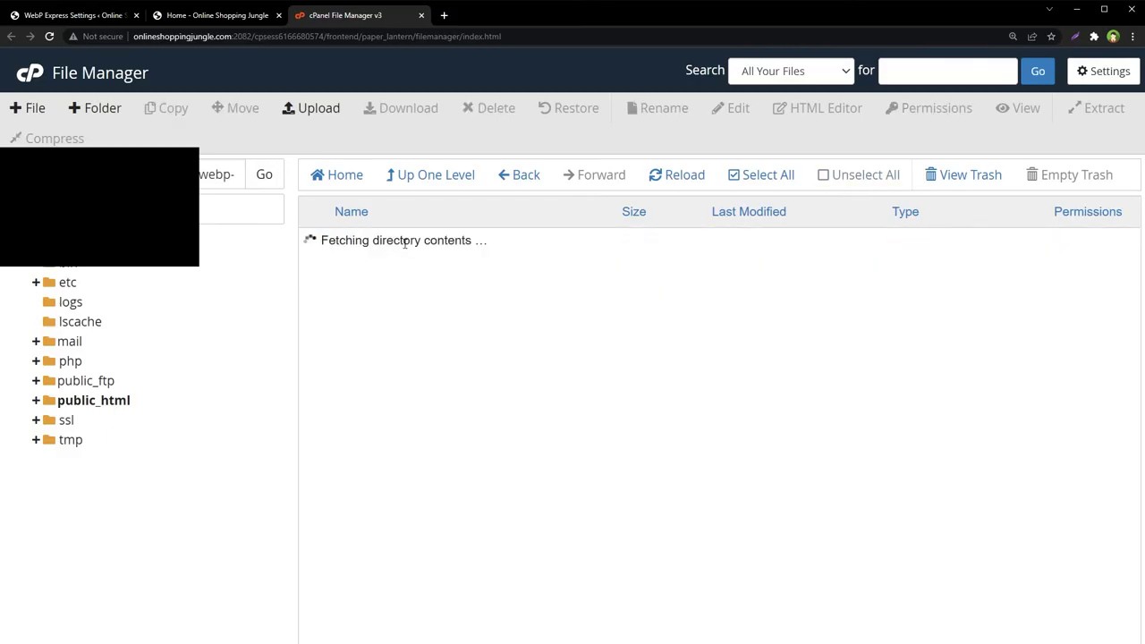
double_click(403, 248)
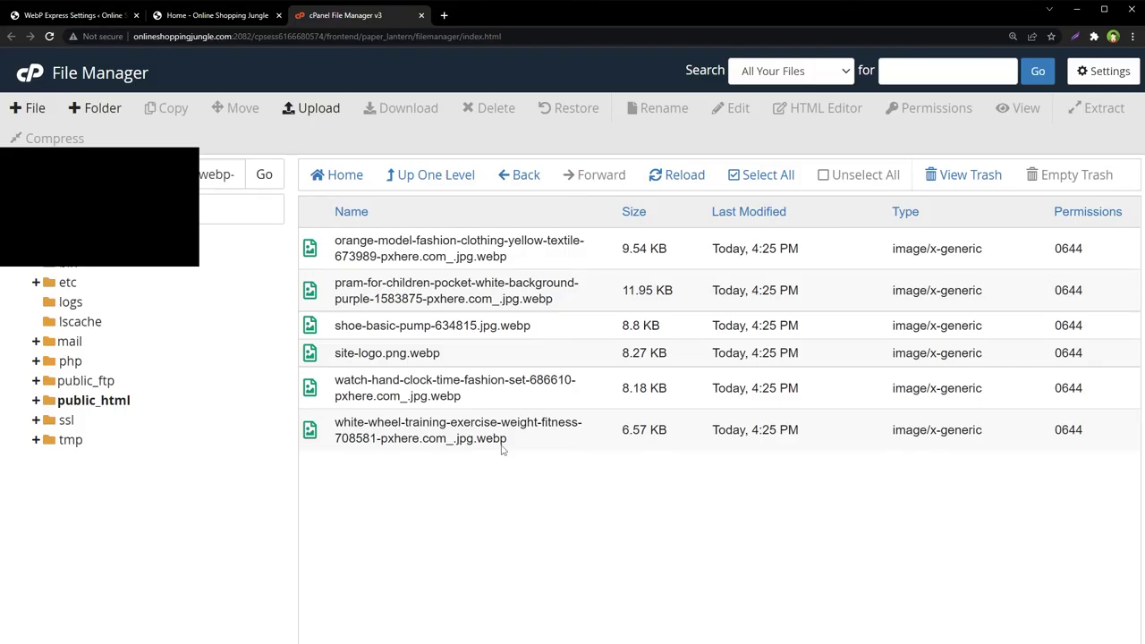
key("ctrl+1")
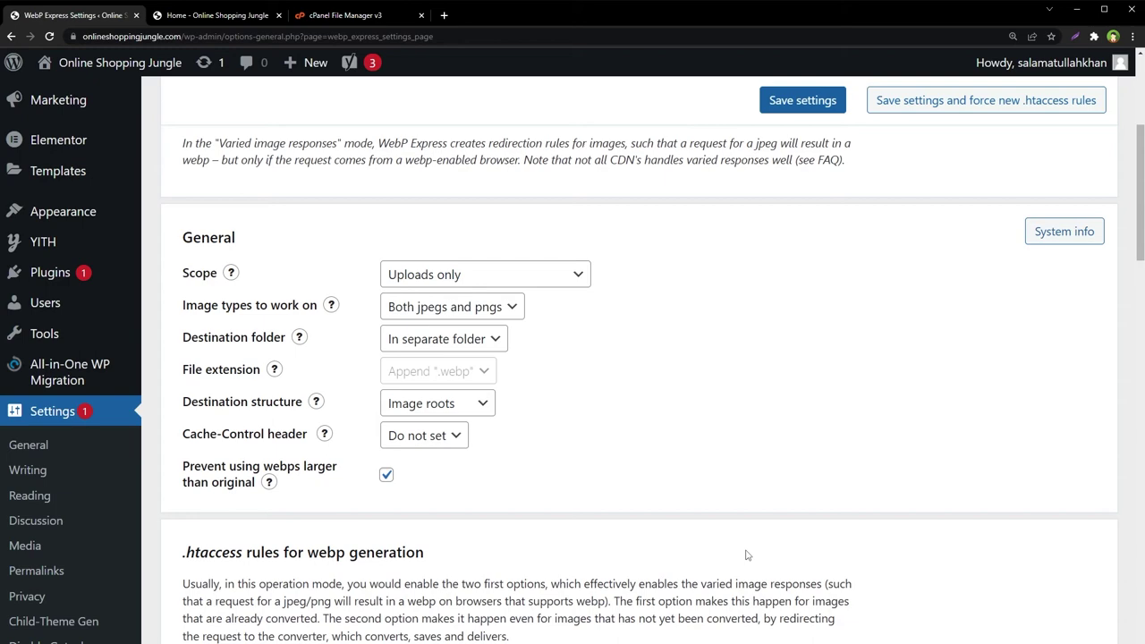
Check the unconverted file count in Bulk Convert, start converting the uploaded images to WebP, and close the dialog.
scroll(417, 343, "down", 15)
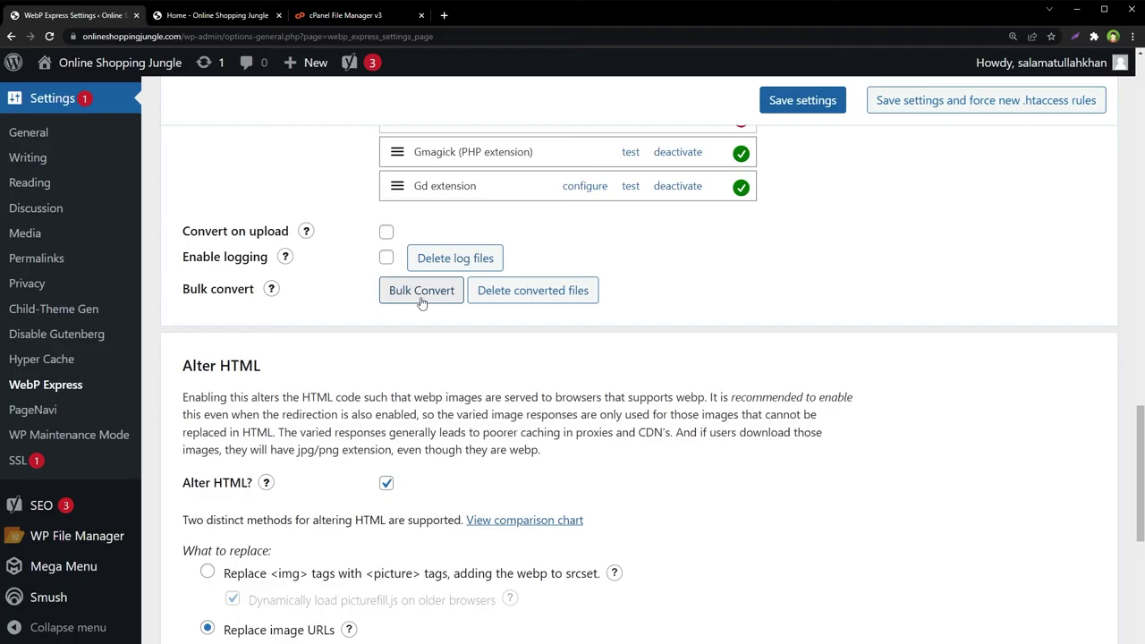
left_click(421, 292)
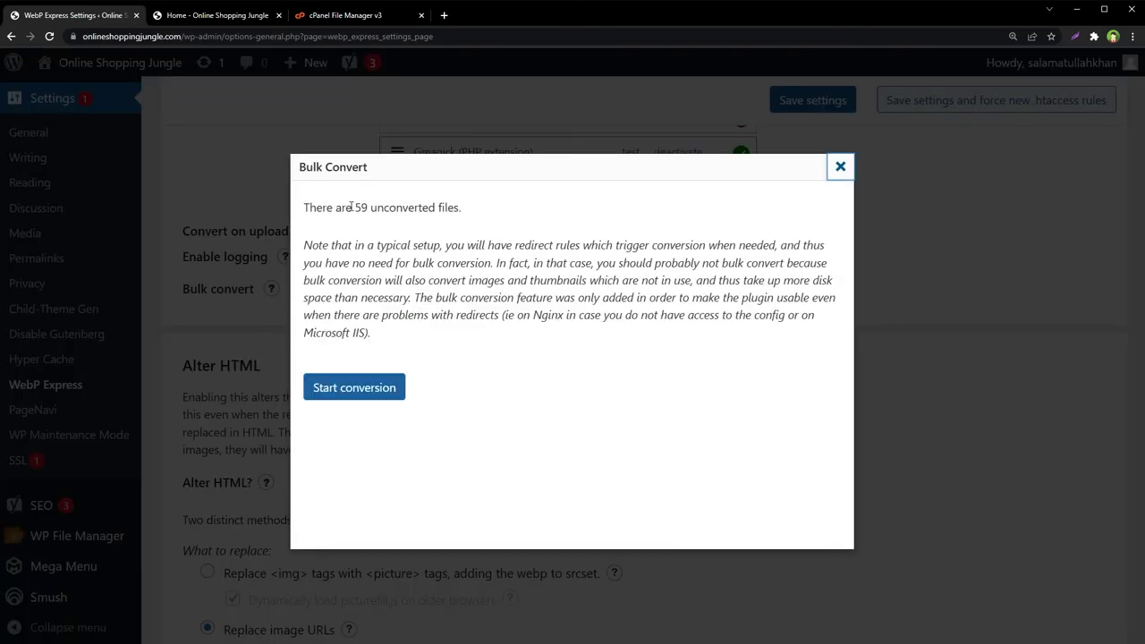
left_click_drag(352, 207, 466, 204)
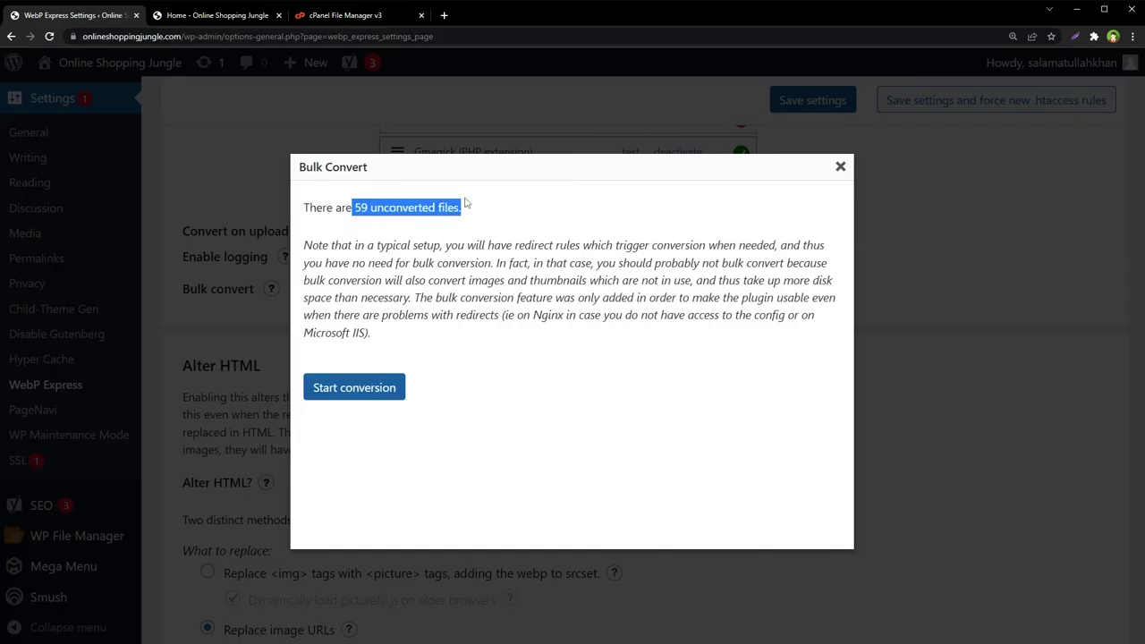
left_click(465, 204)
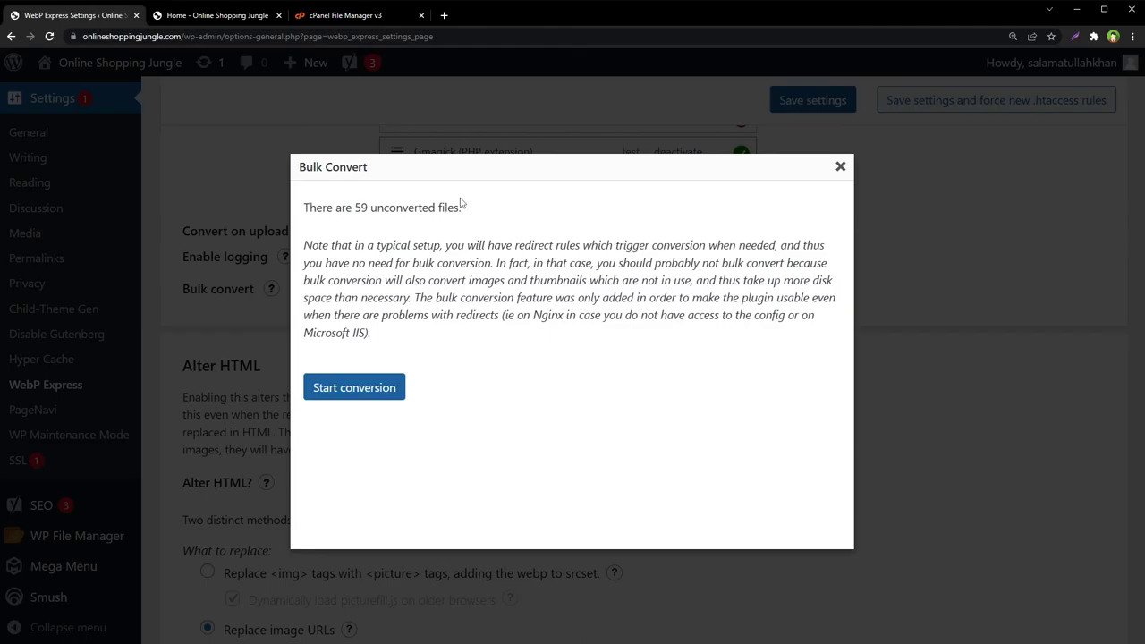
left_click(386, 390)
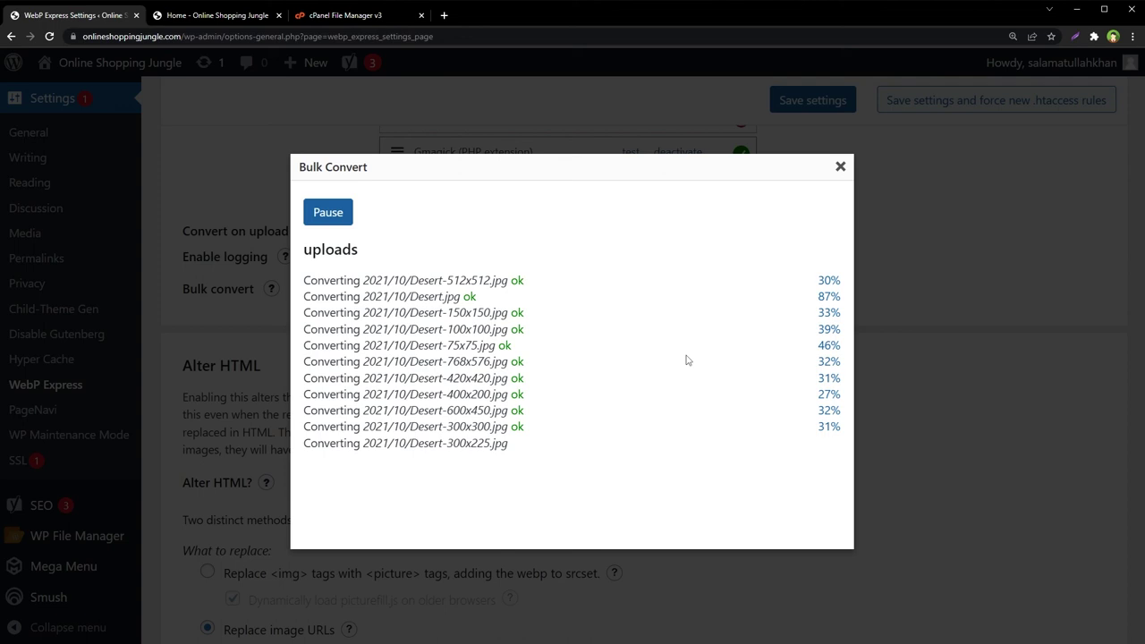
left_click(919, 436)
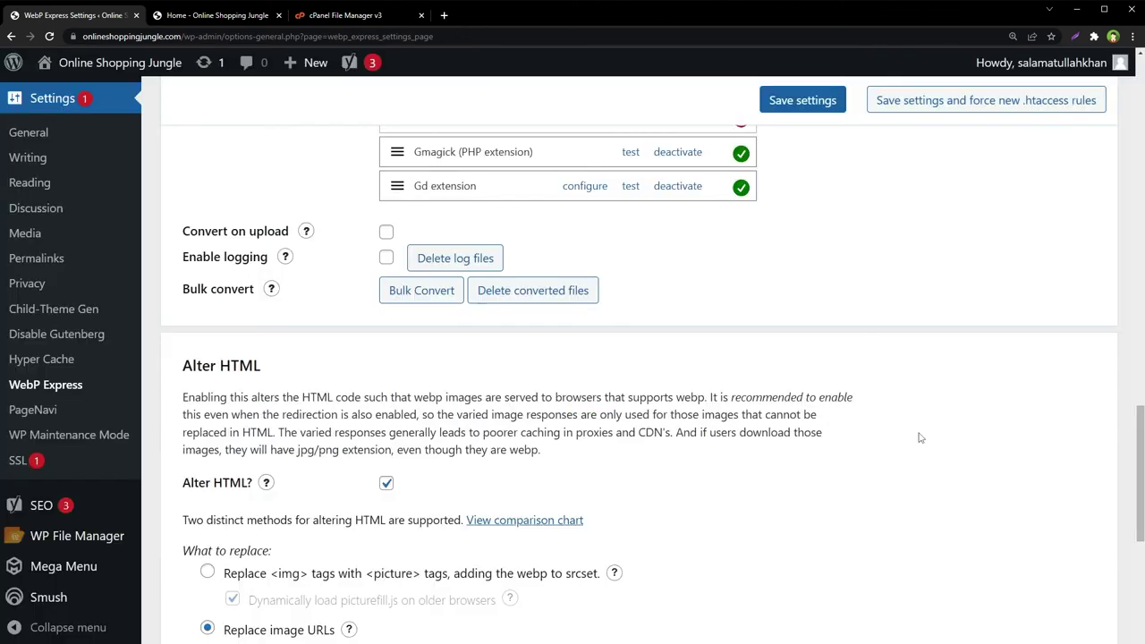